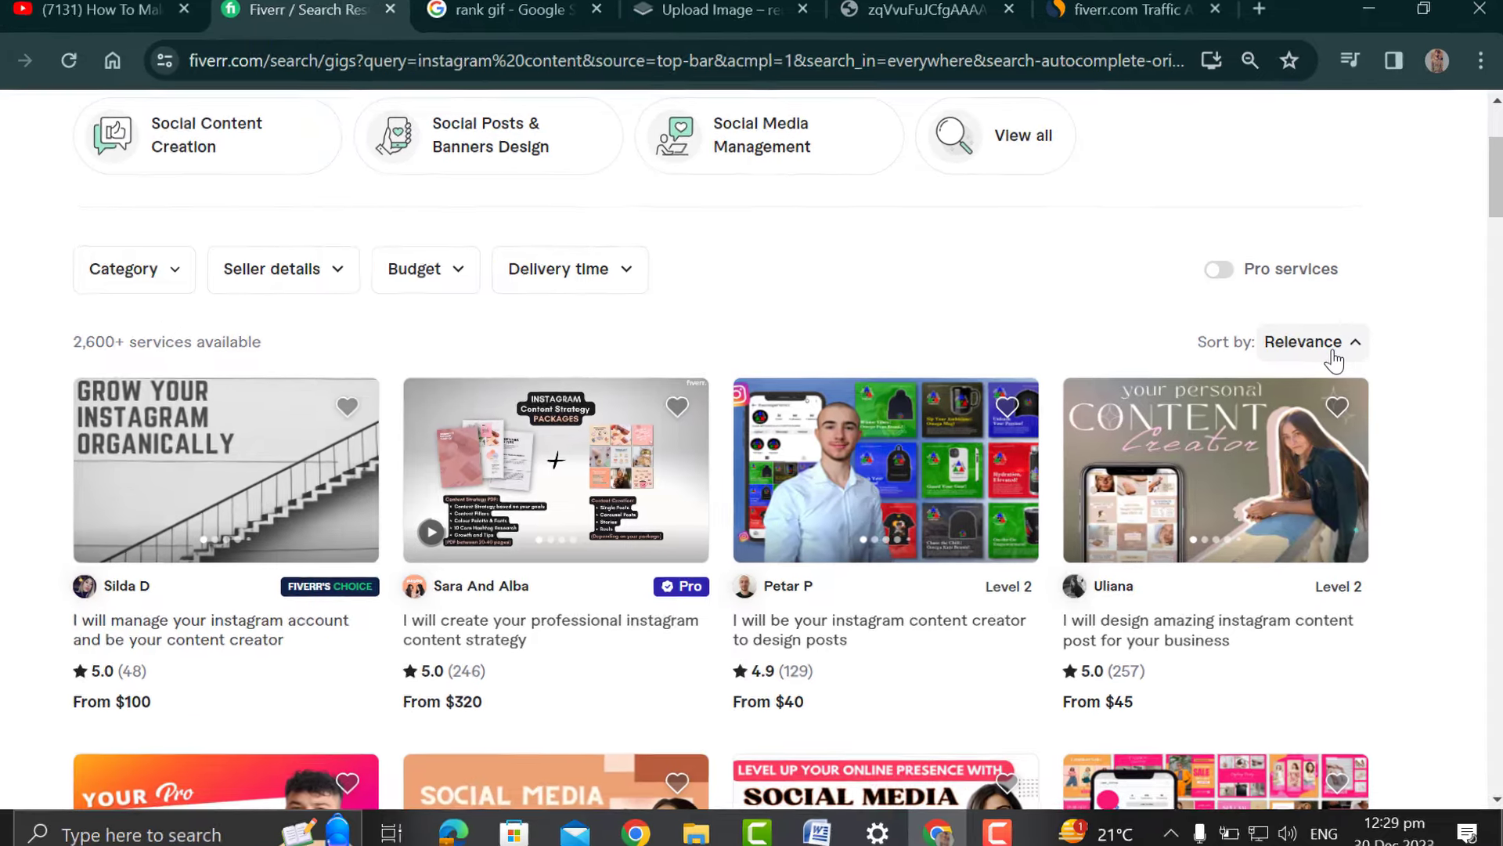
# Step: Sort the instagram content search results by best selling and open the gig for professional instagram posts and story content
pyautogui.click(1343, 352)
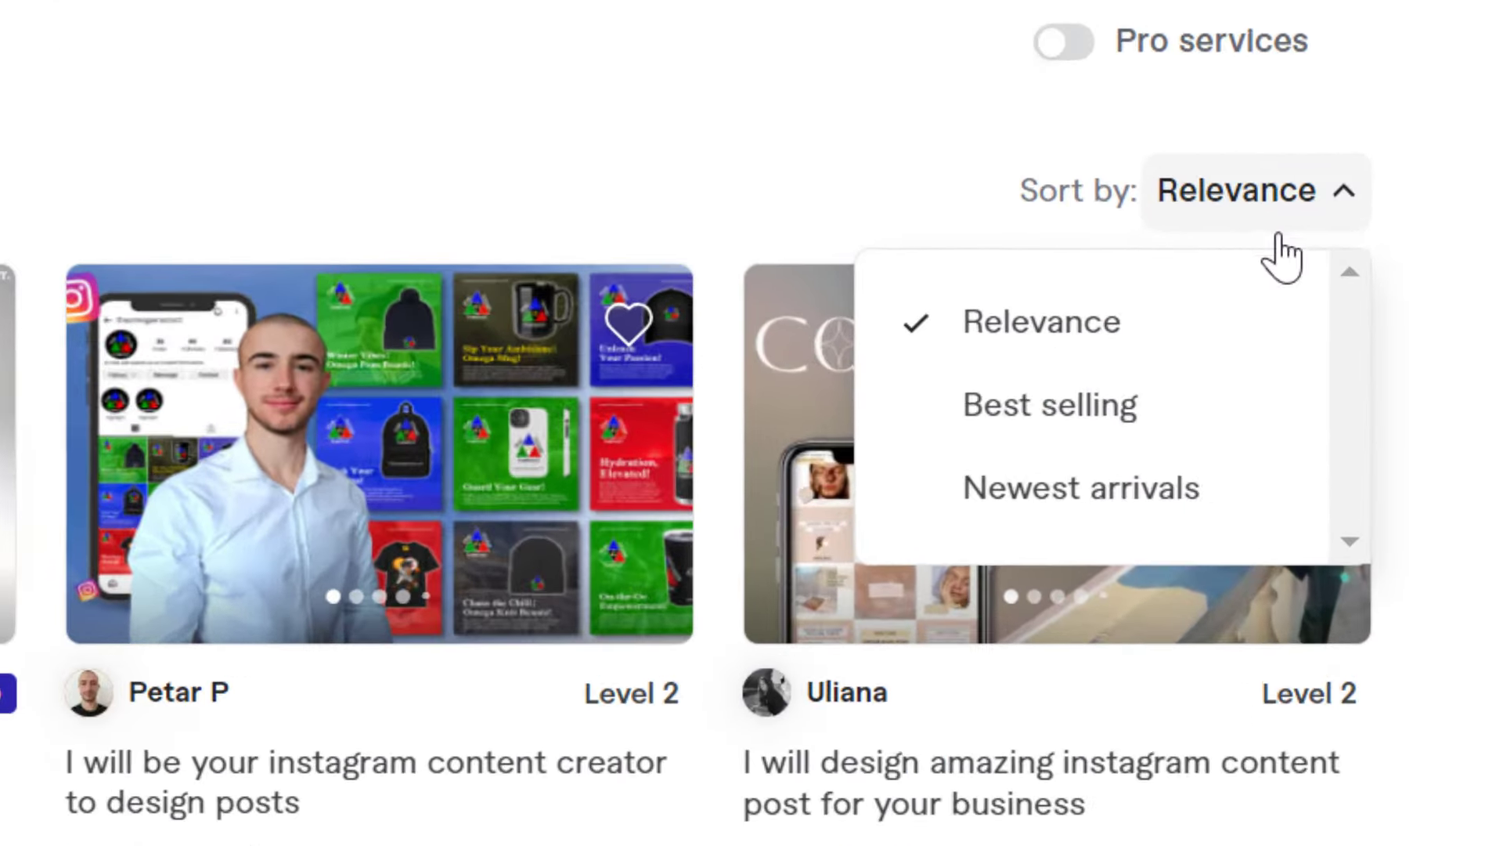
pyautogui.click(1279, 449)
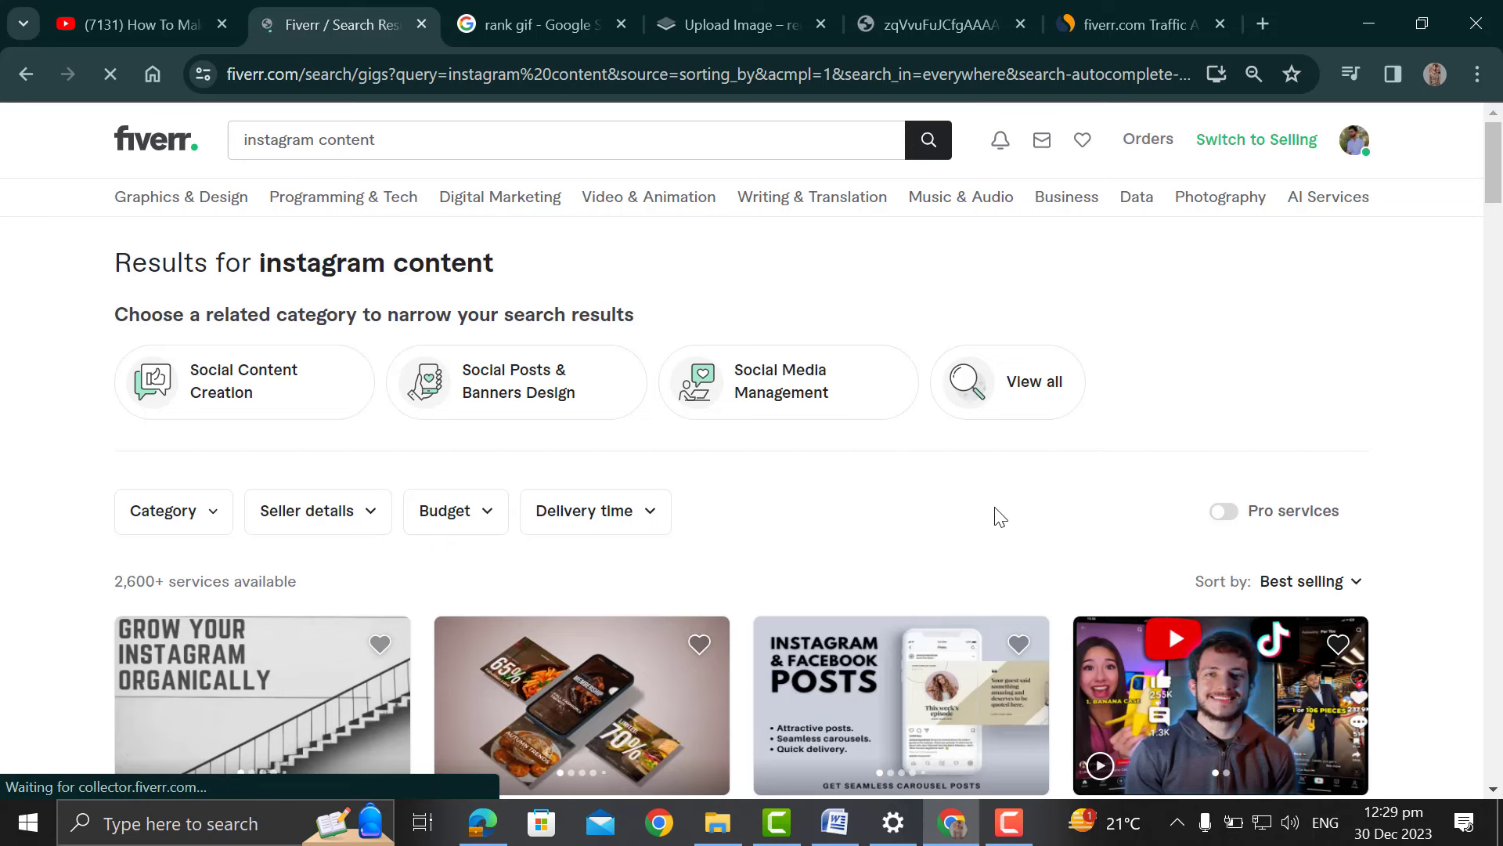
pyautogui.scroll(-1, 993, 514)
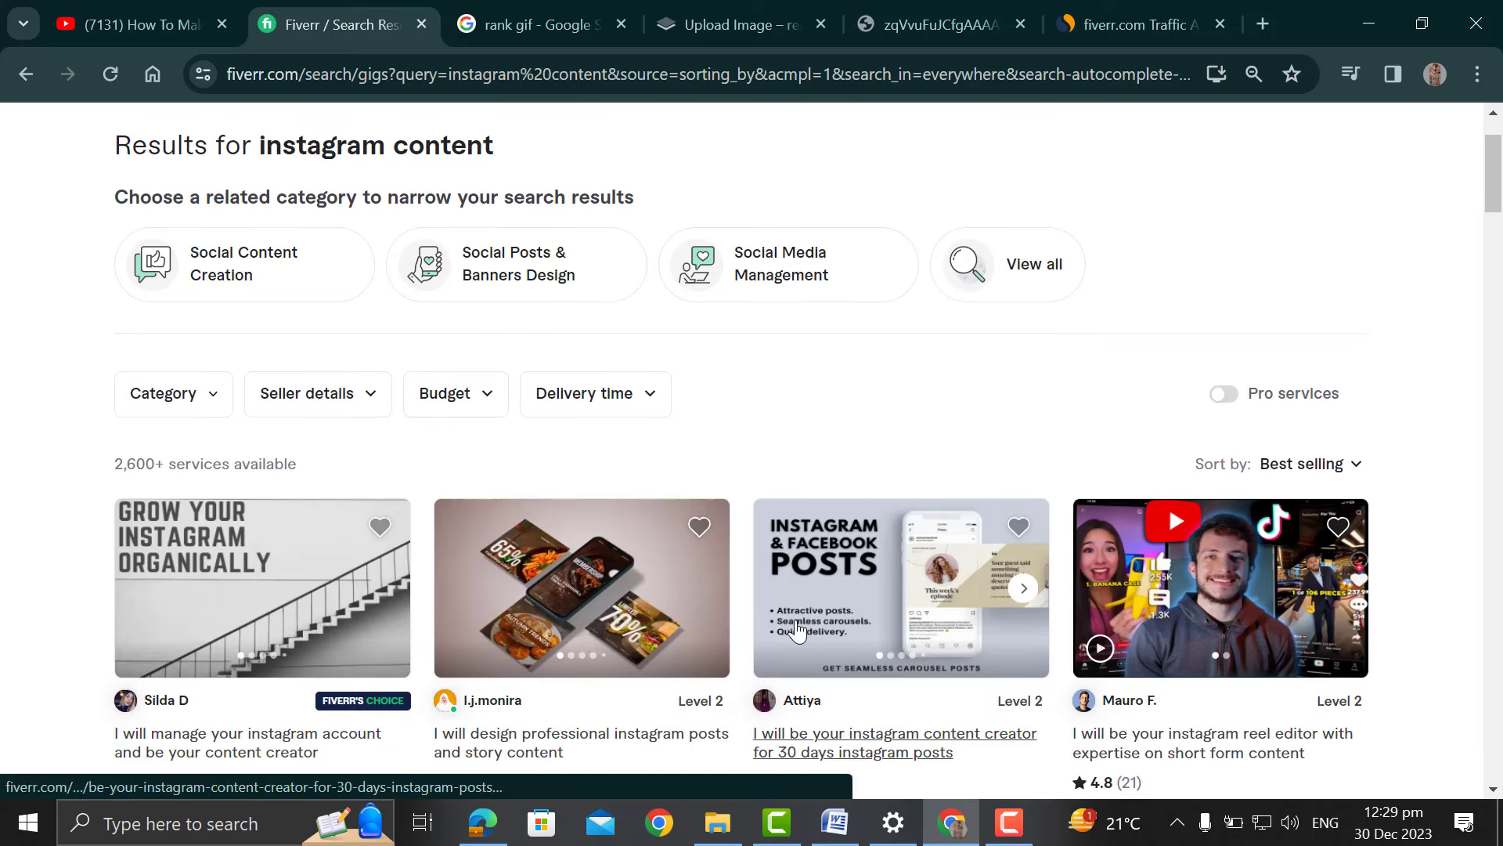
pyautogui.scroll(-1, 797, 628)
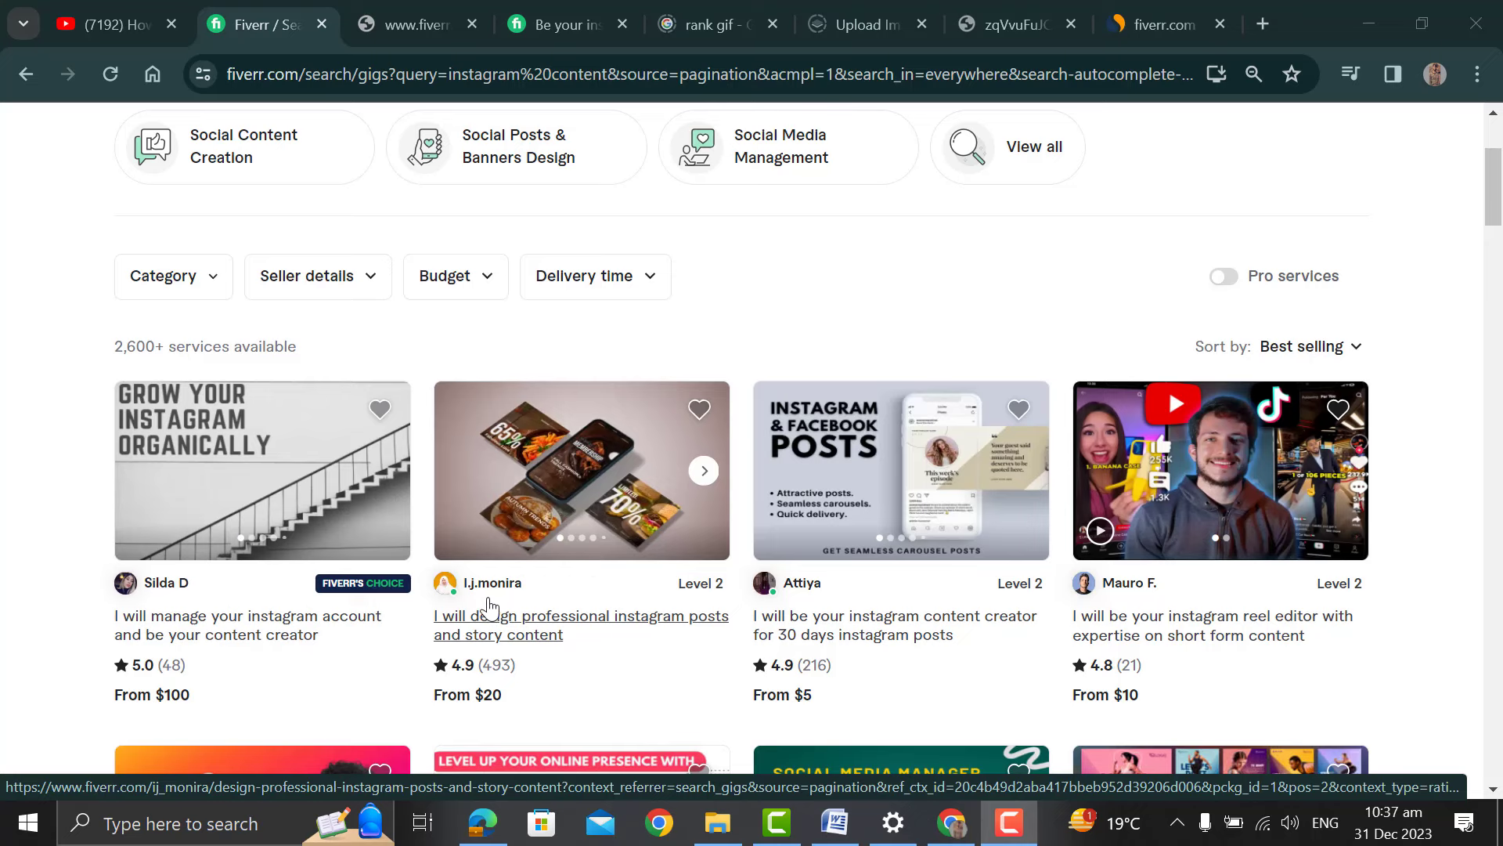
pyautogui.click(515, 630)
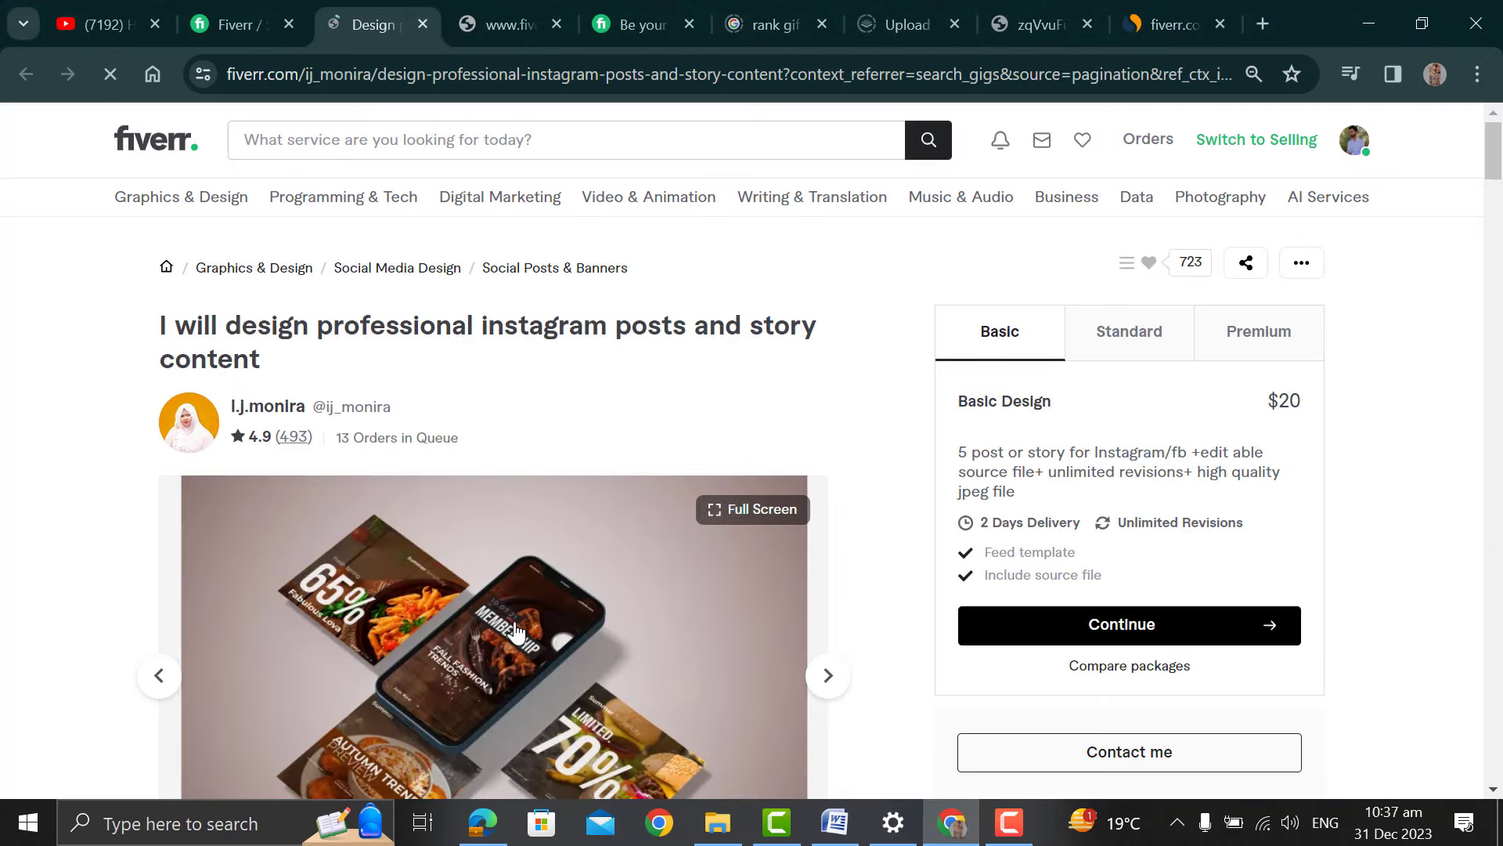
# Step: Compare the gig's Basic, Standard and Premium packages and read its description and listed services
pyautogui.click(1116, 359)
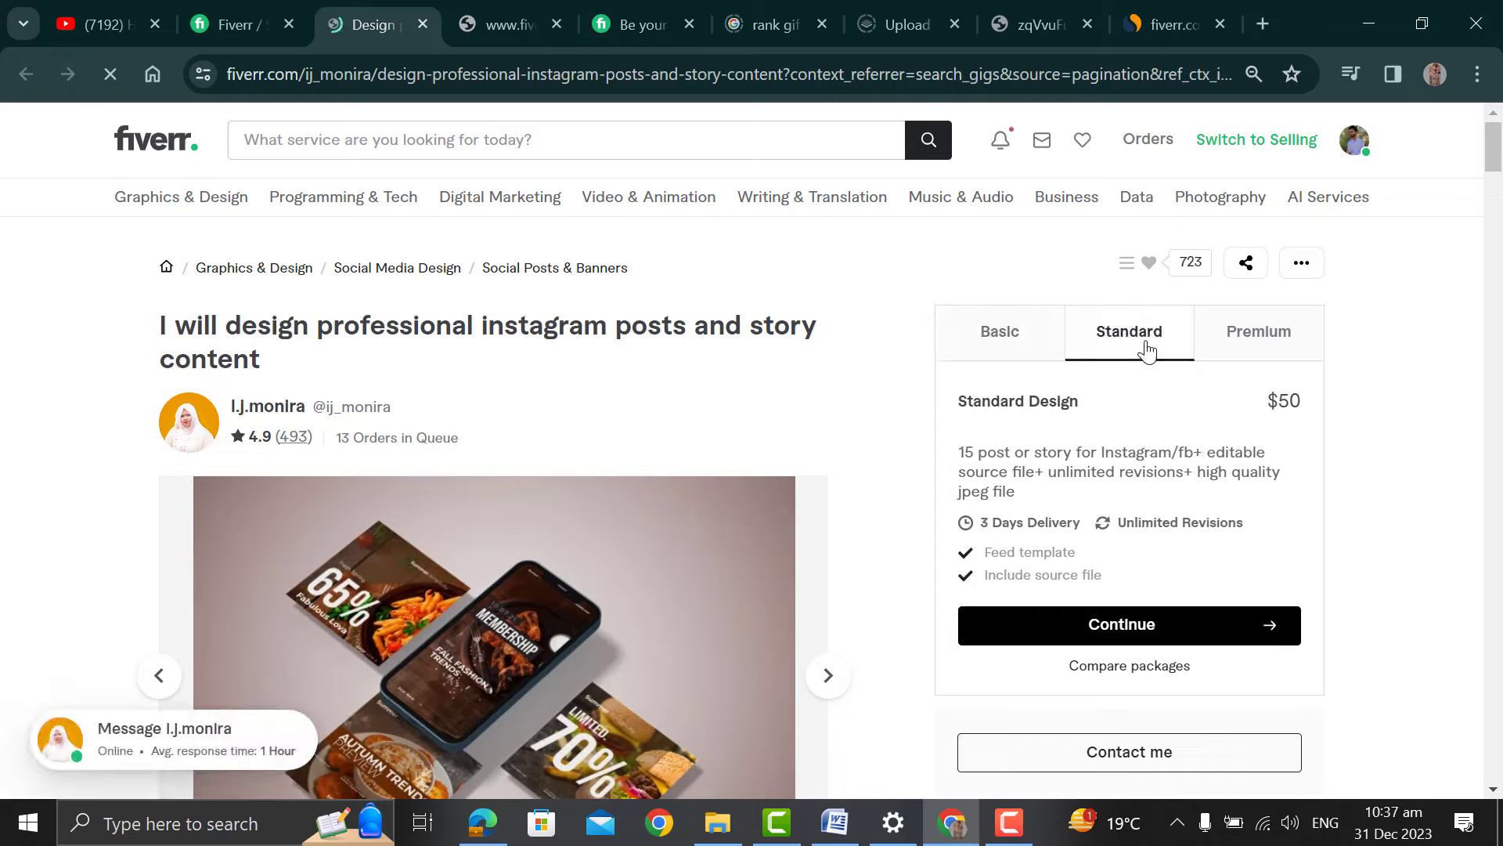
pyautogui.click(1263, 343)
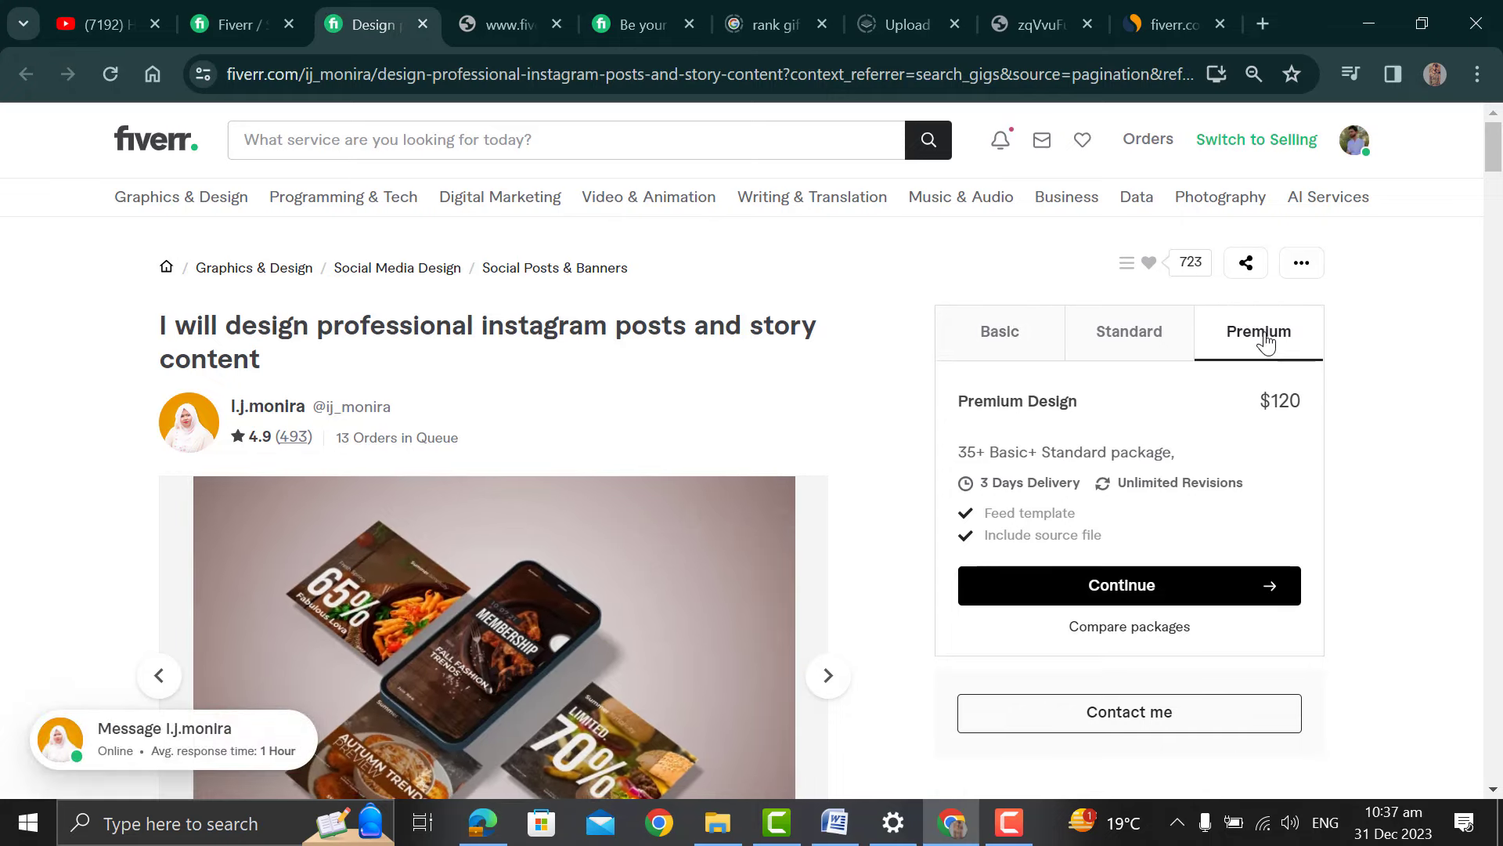
pyautogui.click(1029, 343)
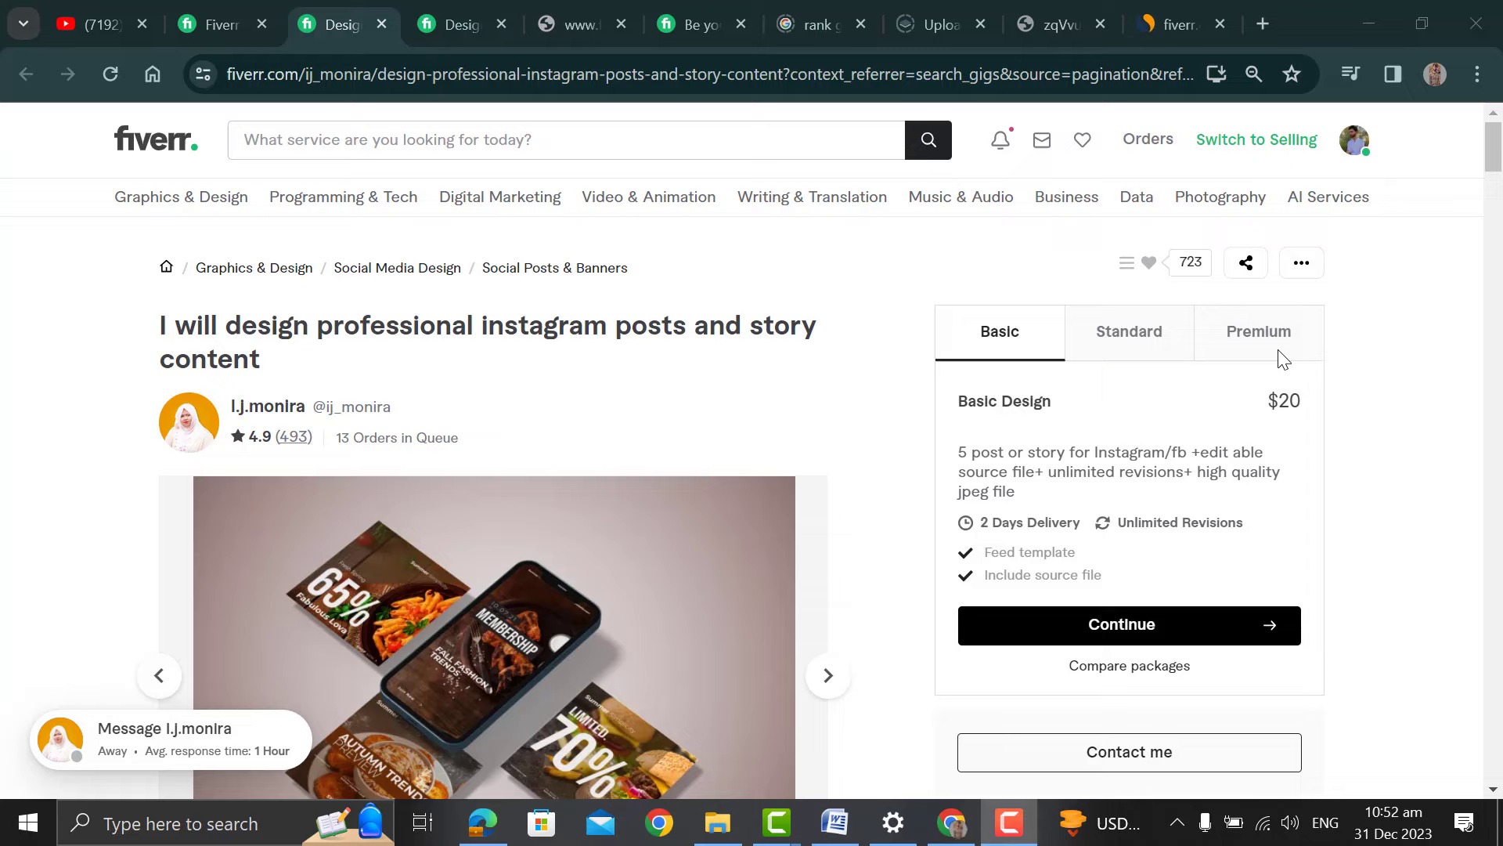
pyautogui.click(1273, 354)
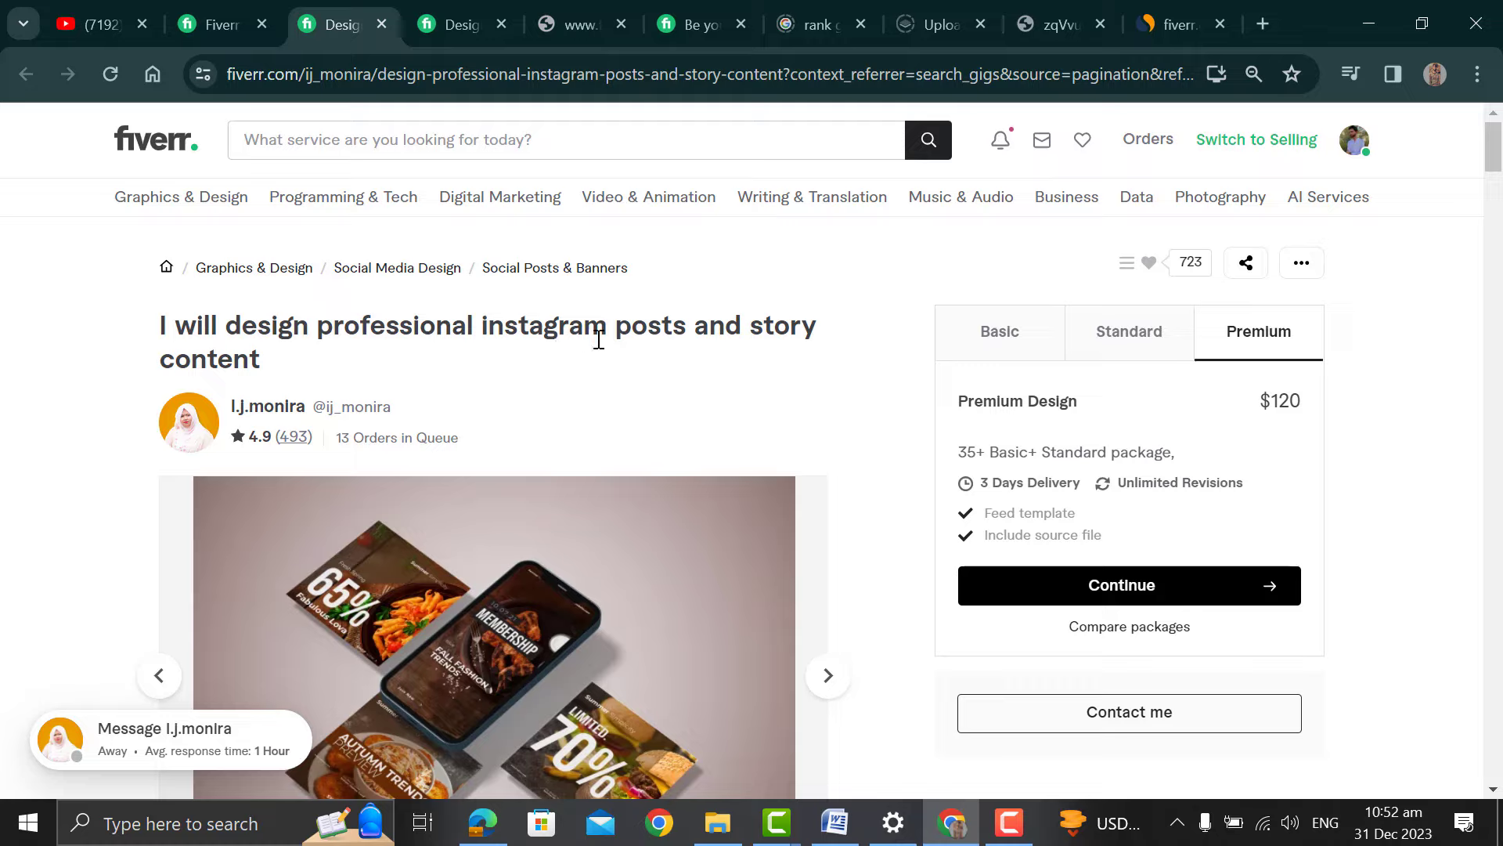
pyautogui.scroll(-8, 607, 352)
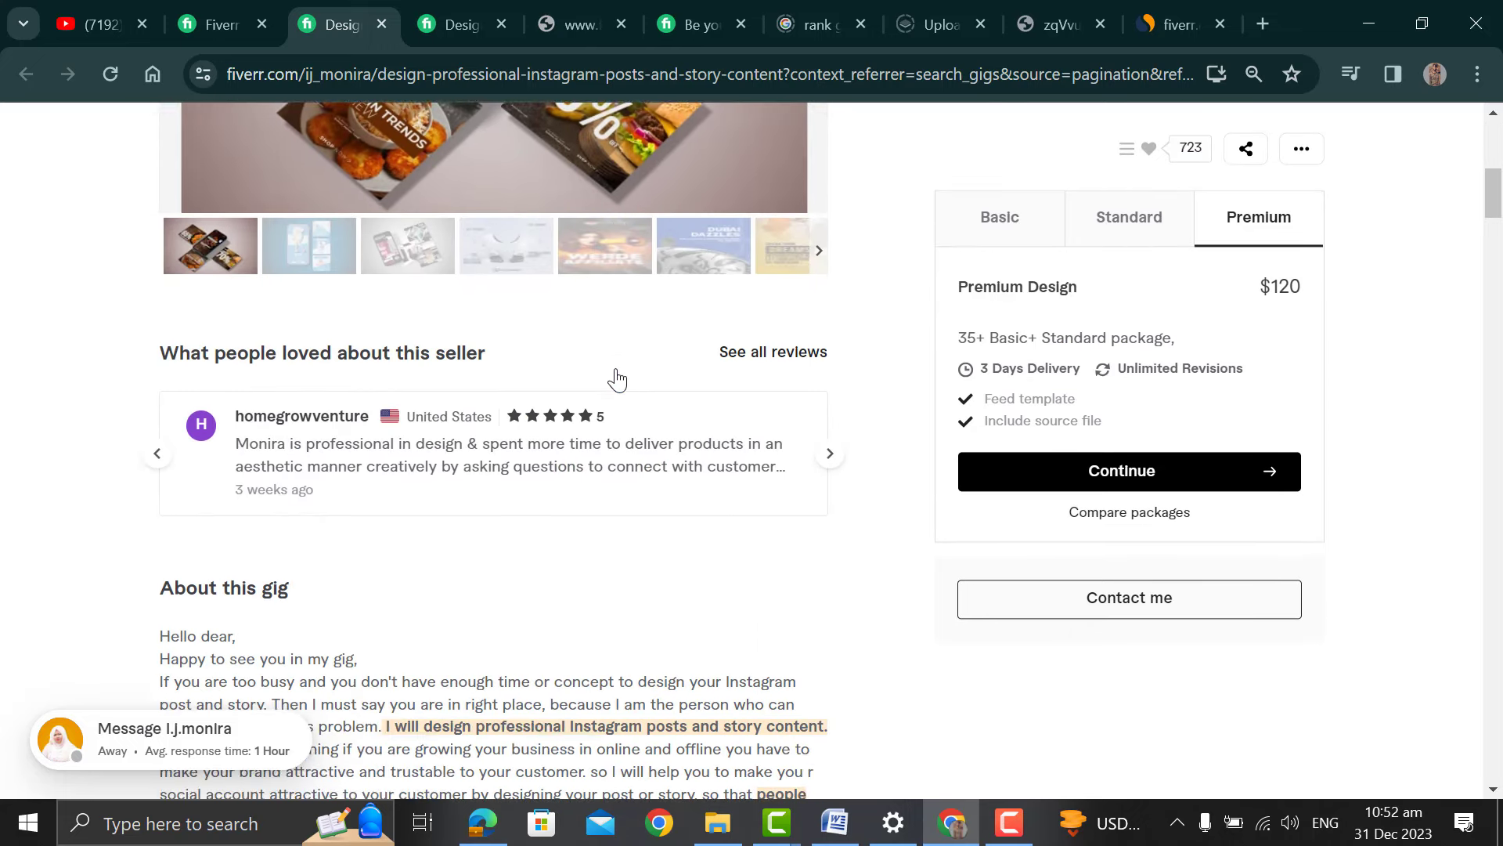
pyautogui.scroll(-5, 617, 379)
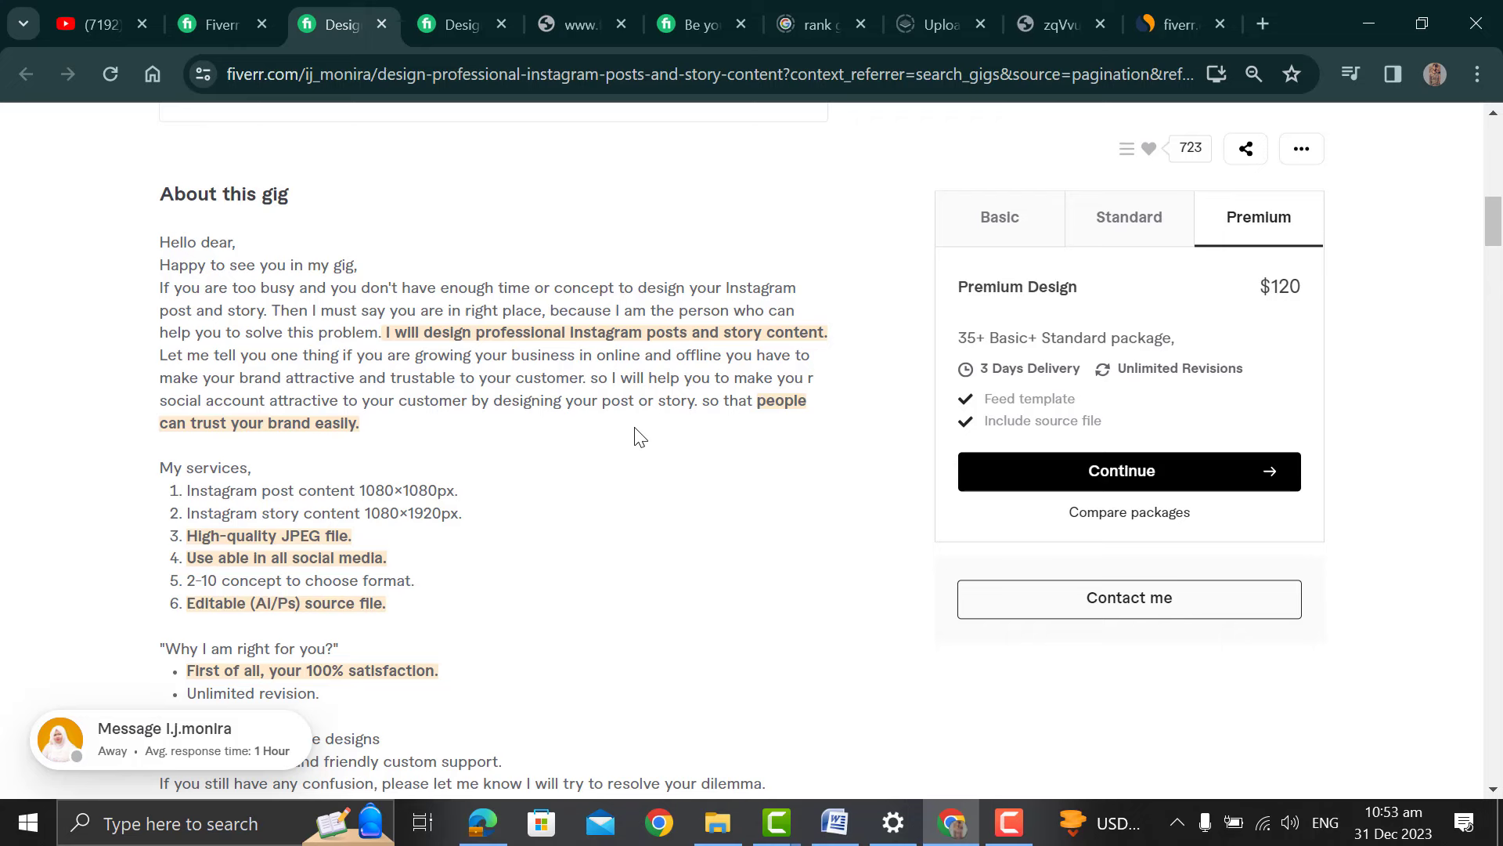
pyautogui.scroll(-1, 640, 437)
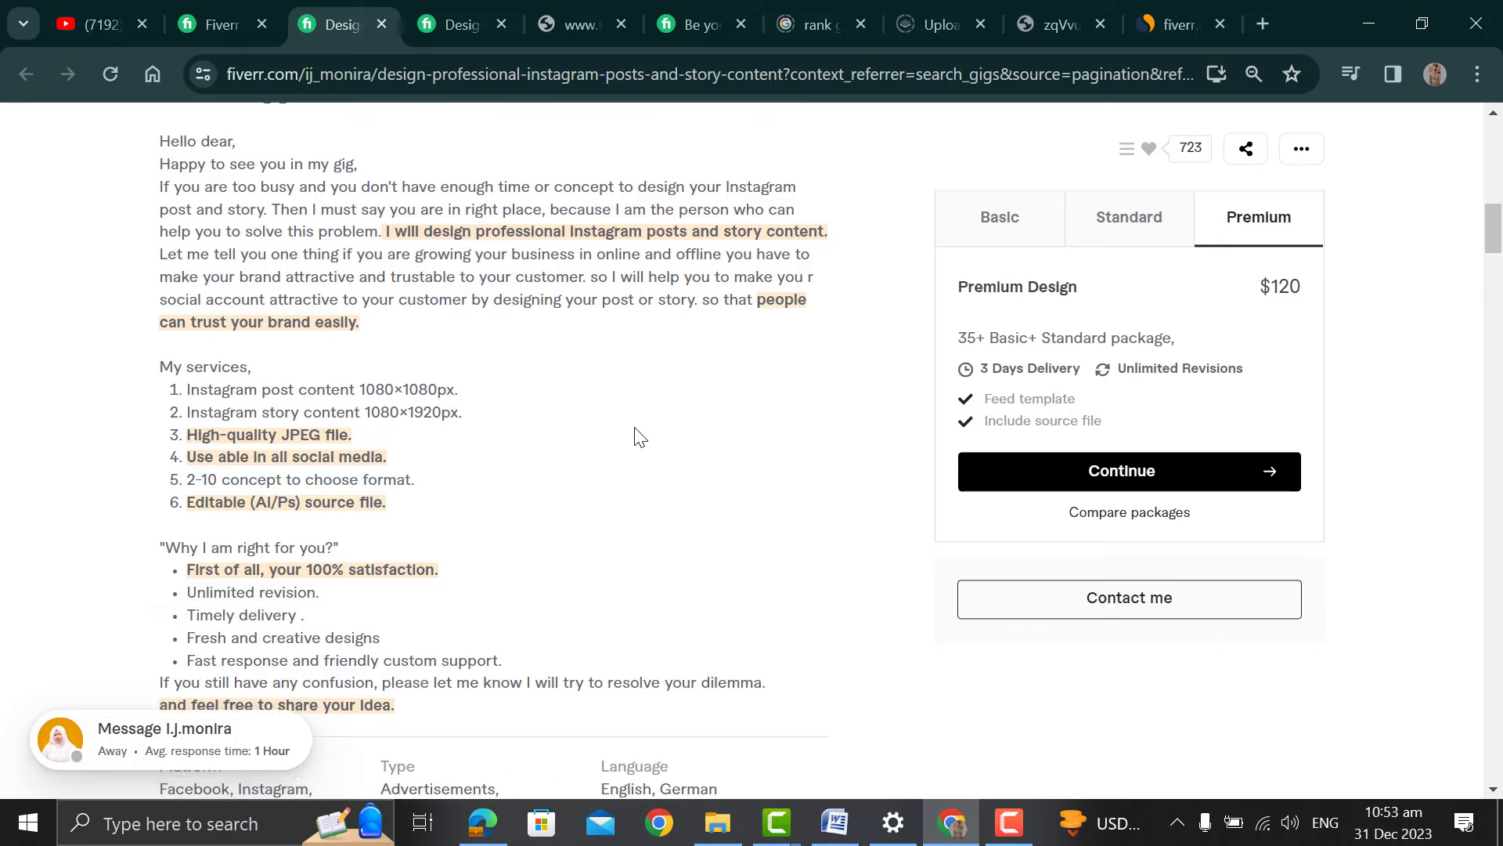
pyautogui.scroll(10, 640, 437)
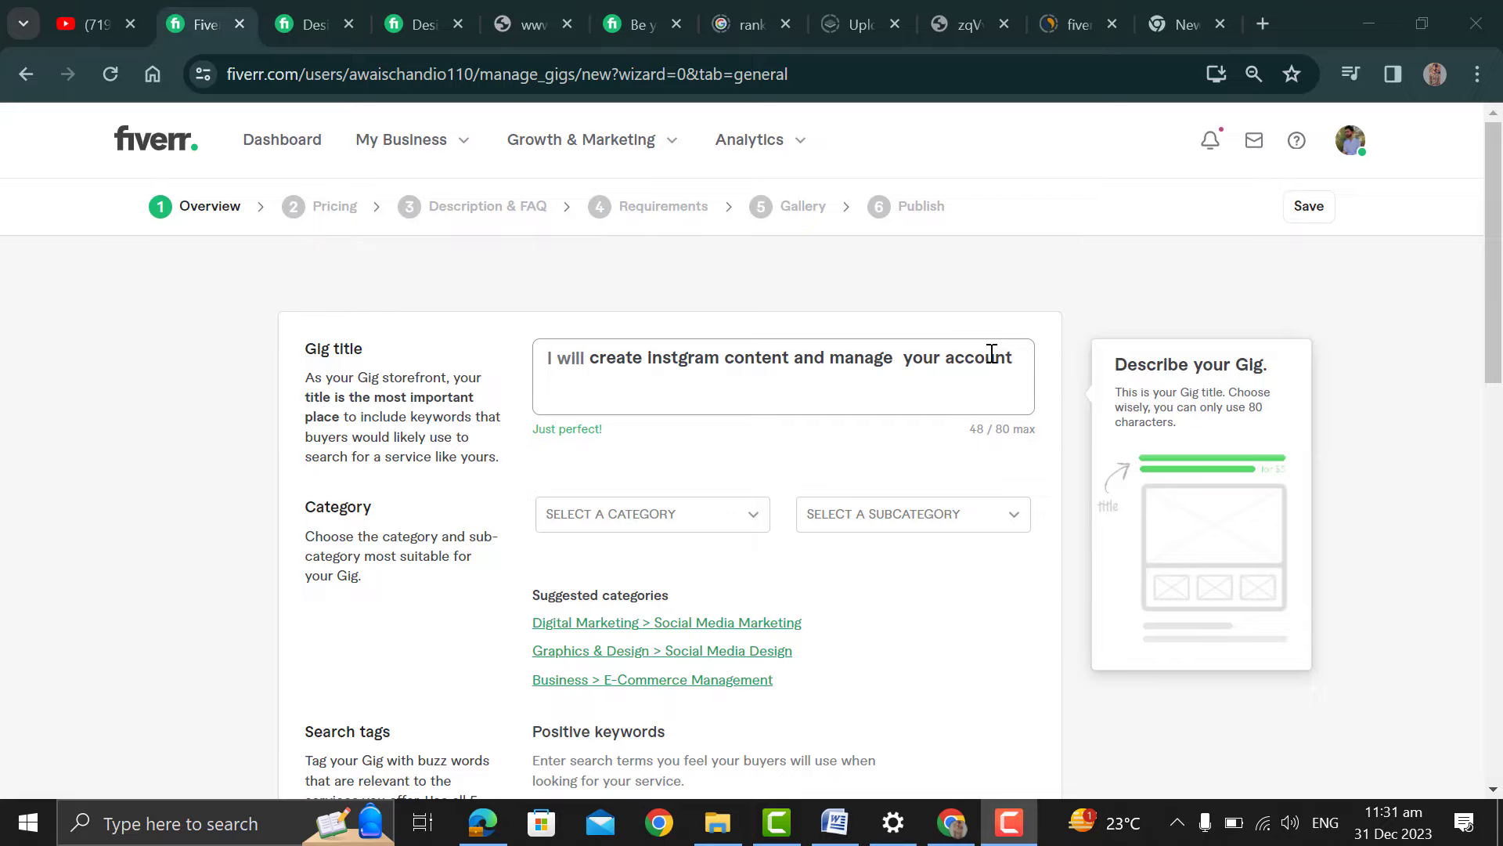
# Step: Categorize the new gig as Digital Marketing with subcategory Social Media Marketing, and choose Instagram as its supported platform
pyautogui.click(744, 515)
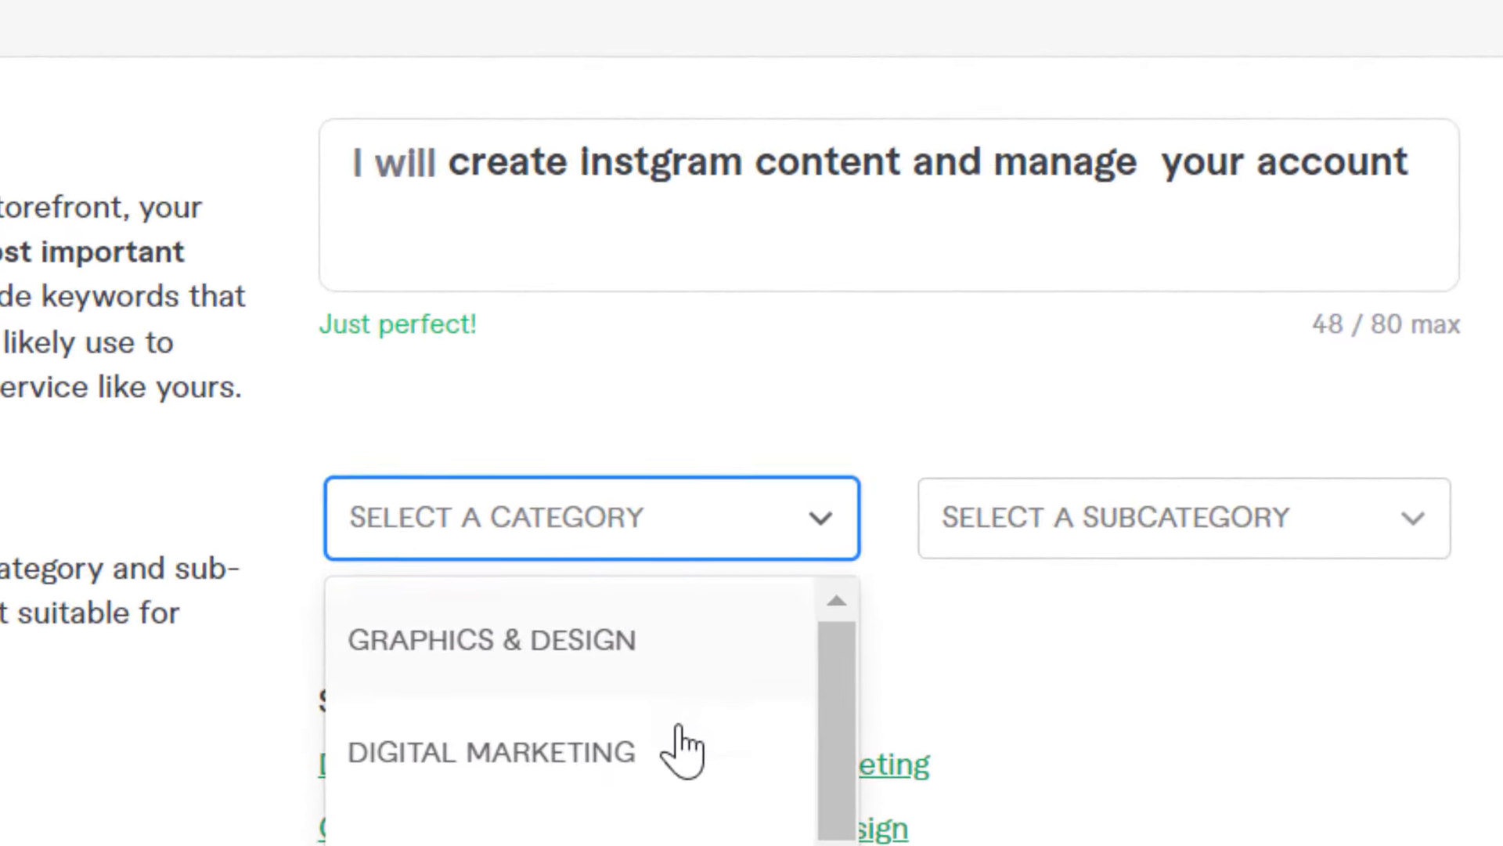
pyautogui.click(693, 614)
pyautogui.click(1118, 565)
pyautogui.click(1071, 642)
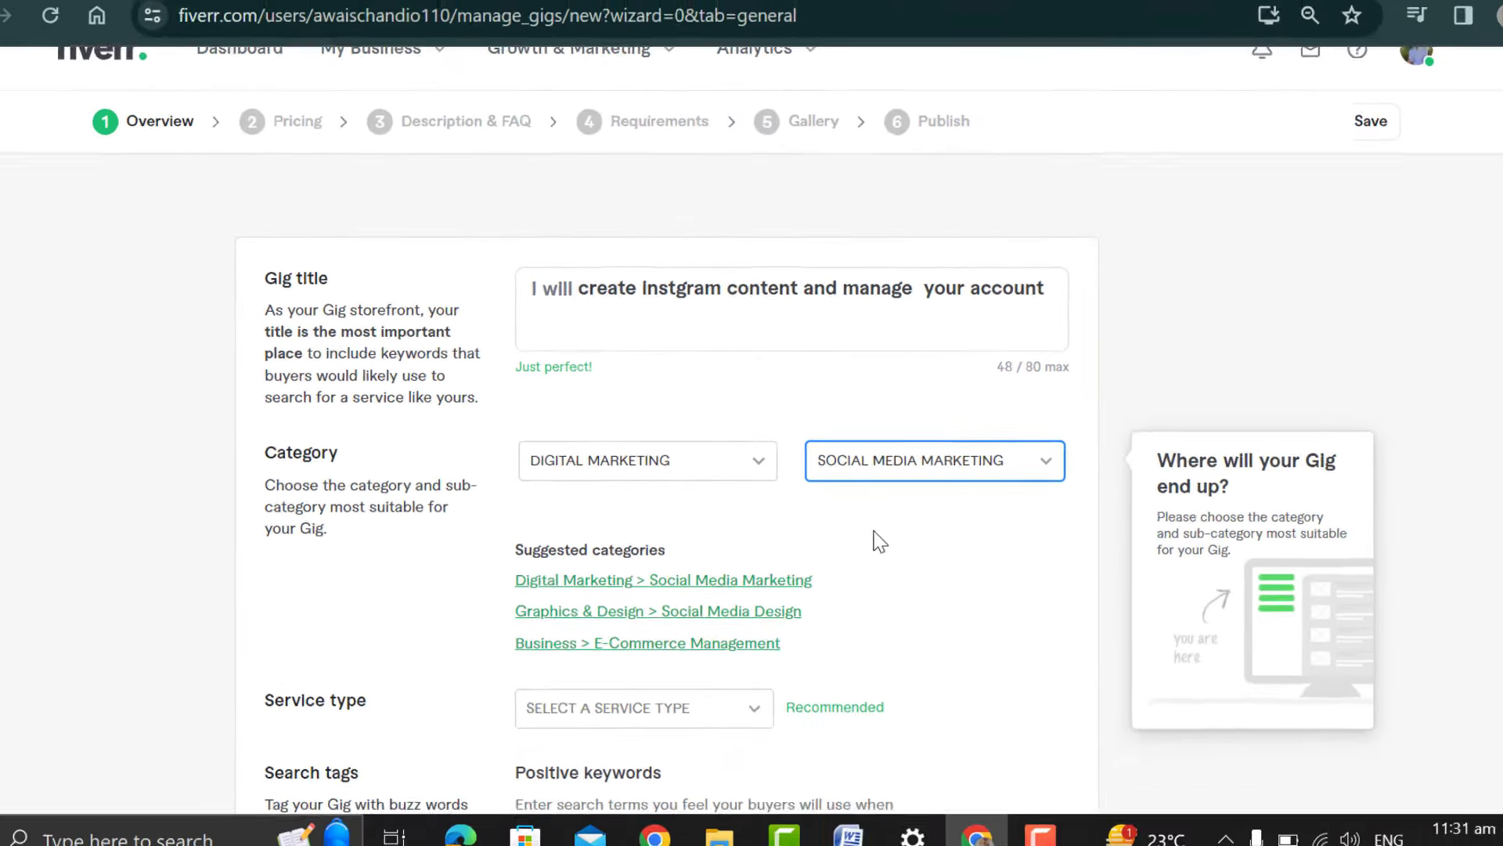
pyautogui.scroll(-5, 856, 548)
pyautogui.click(734, 374)
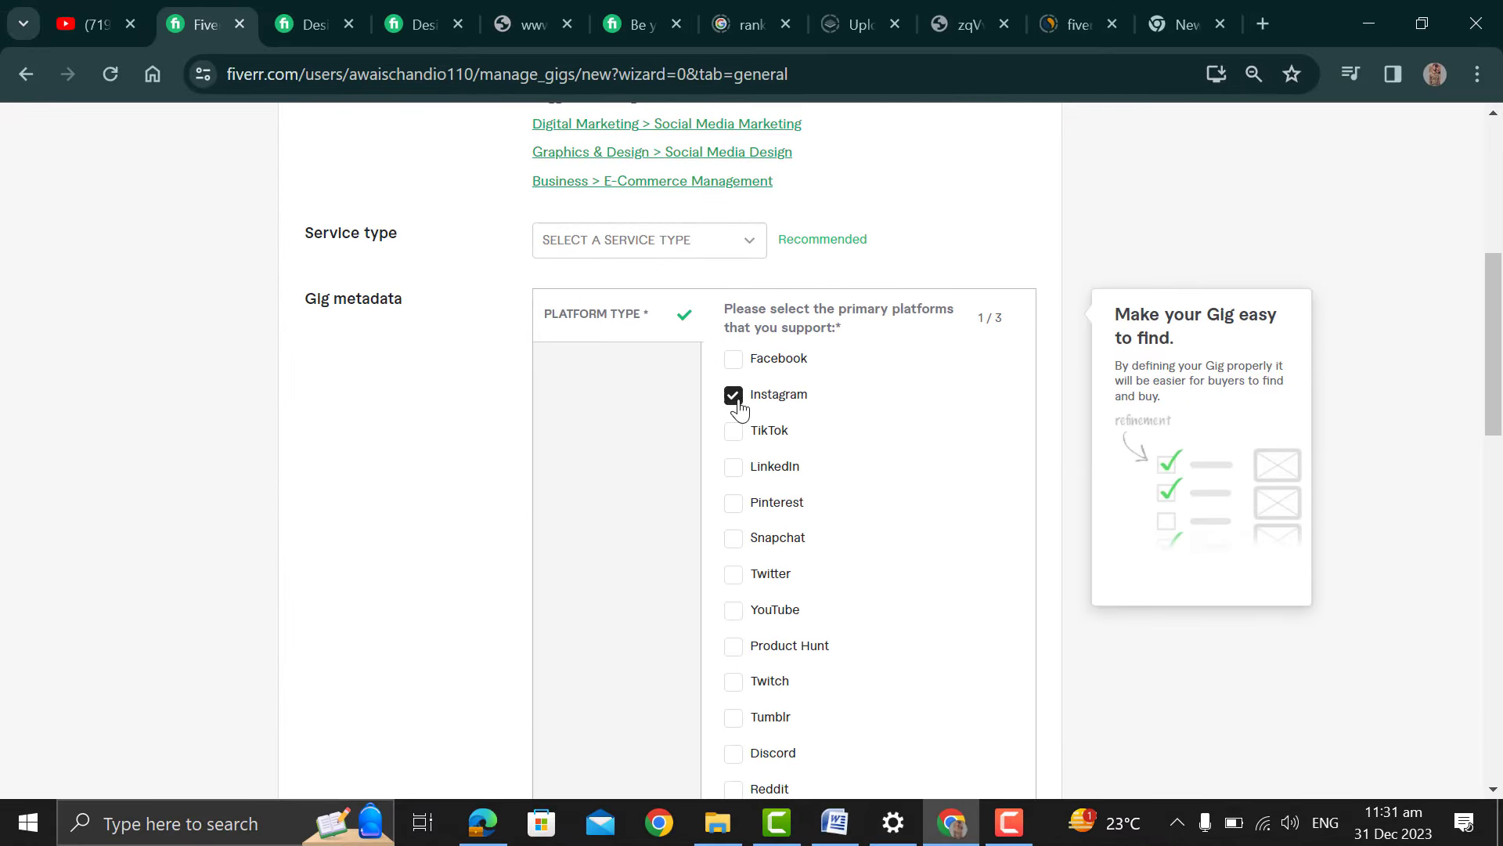
# Step: Add "instagram content" and "instgrsm management" as the gig's positive keywords
pyautogui.scroll(-7, 721, 478)
pyautogui.scroll(3, 717, 486)
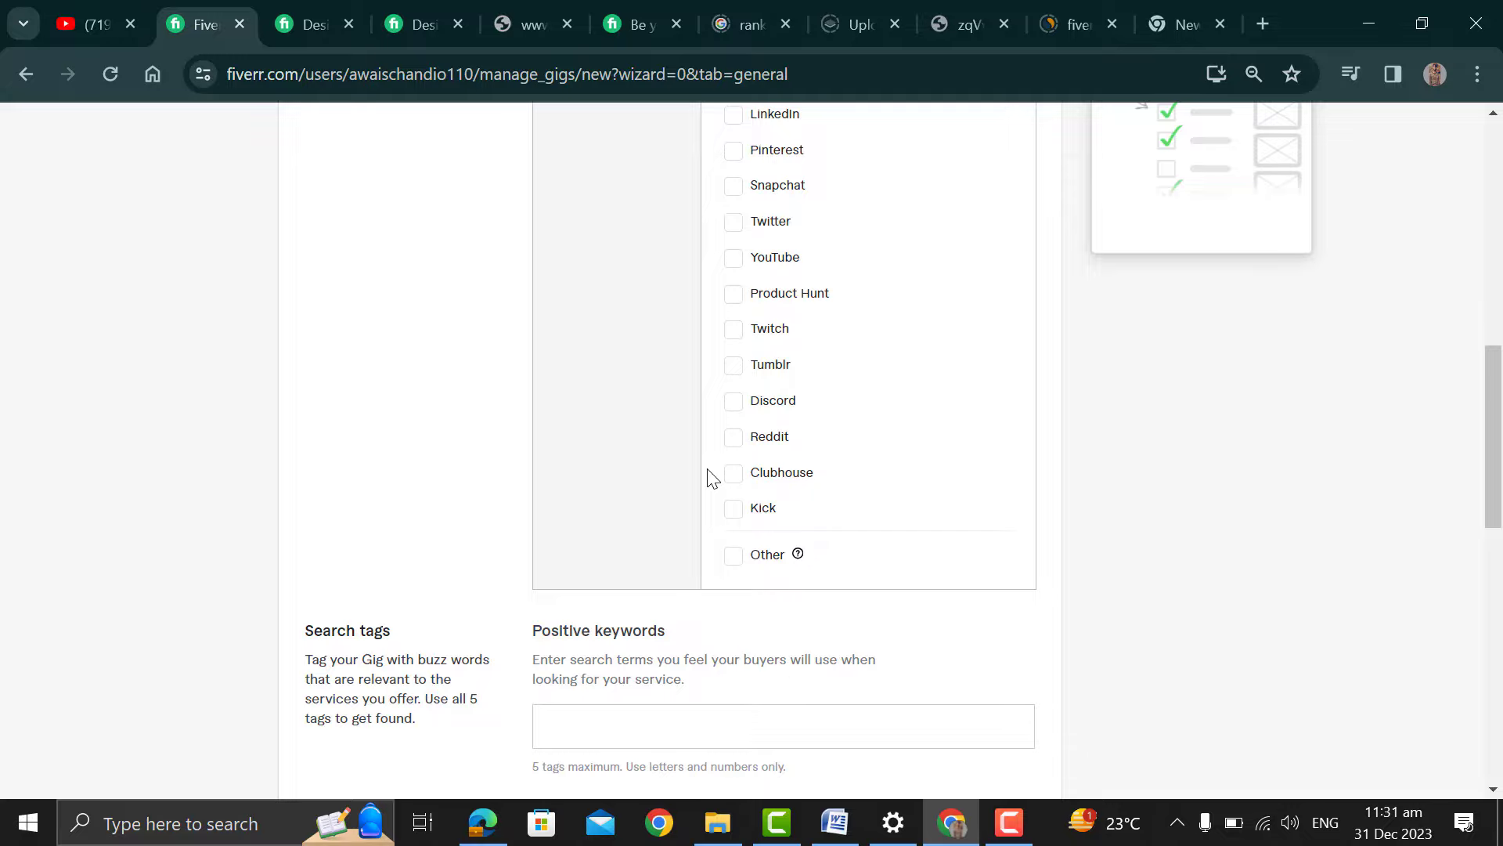
pyautogui.scroll(-4, 713, 477)
pyautogui.click(860, 387)
pyautogui.write('instagram content')
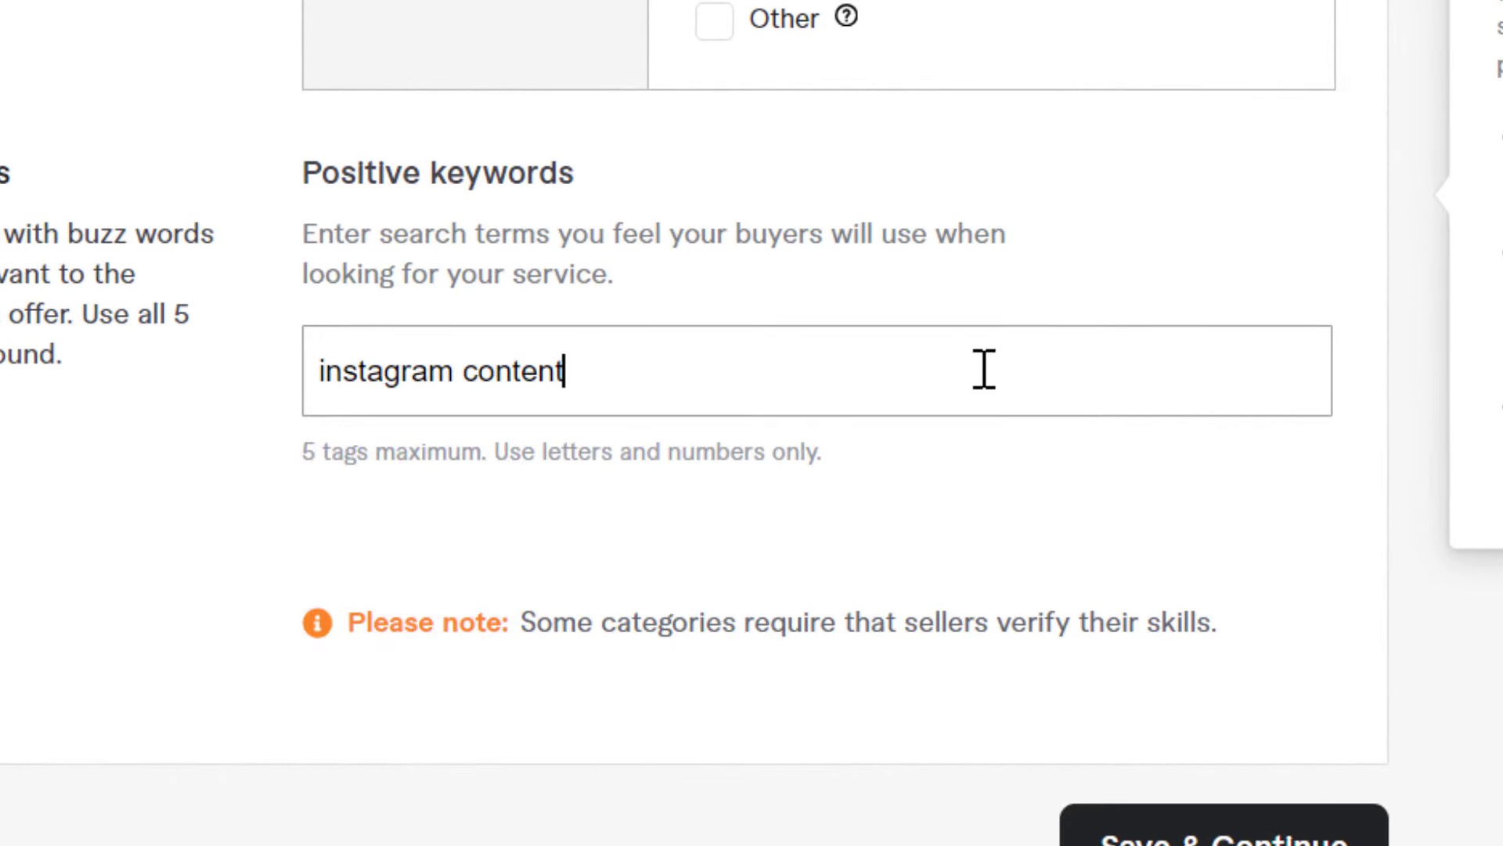
pyautogui.press('Return')
pyautogui.write('instgrsm manag')
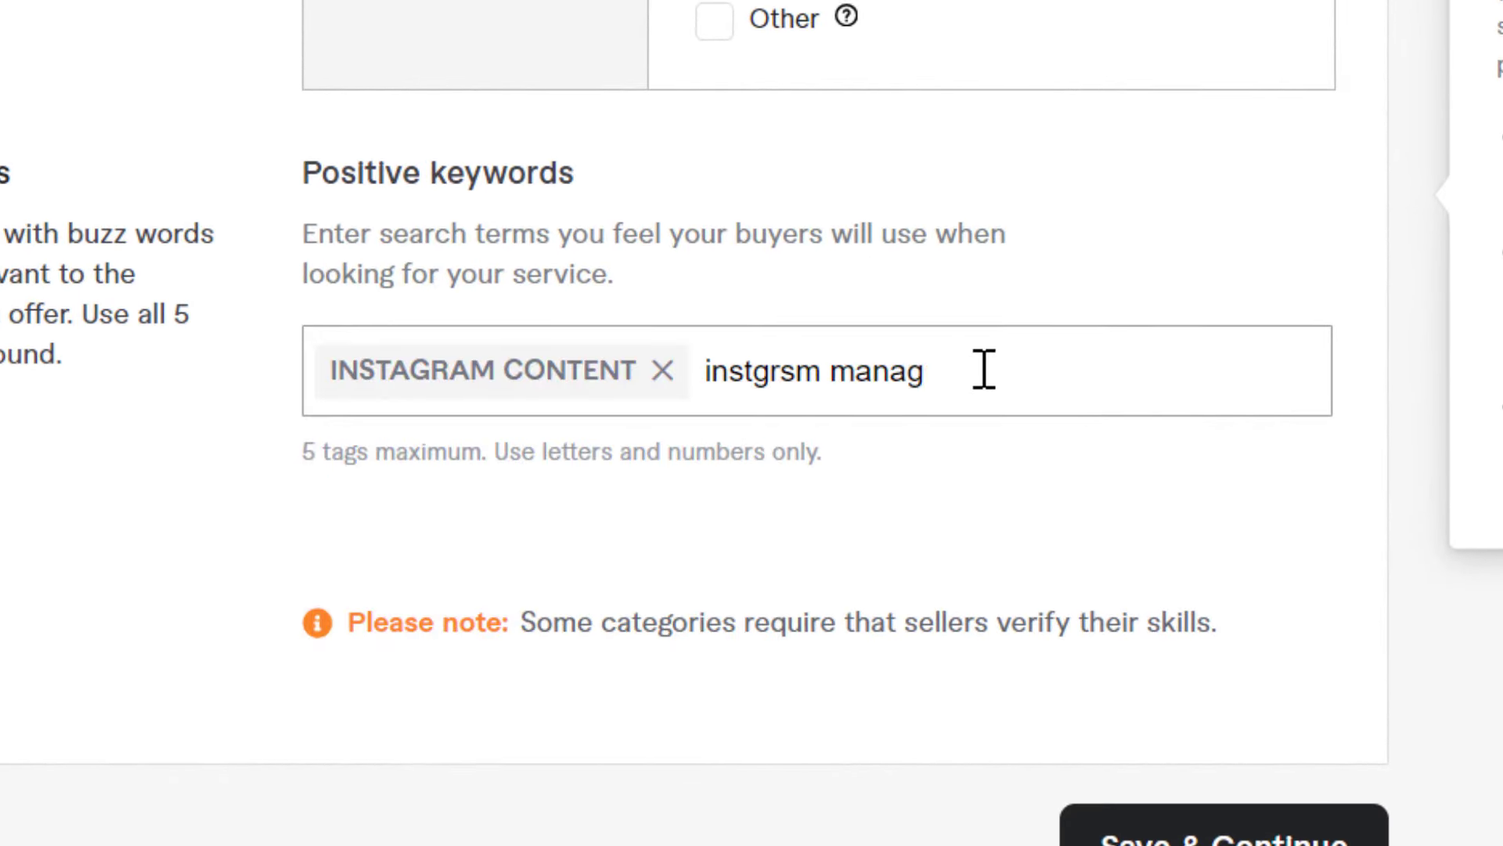
pyautogui.write('ement')
pyautogui.press('Return')
# Step: Add the positive keywords "instagram marketing" and "instagram", and save the overview to continue to pricing
pyautogui.write('instagram mar')
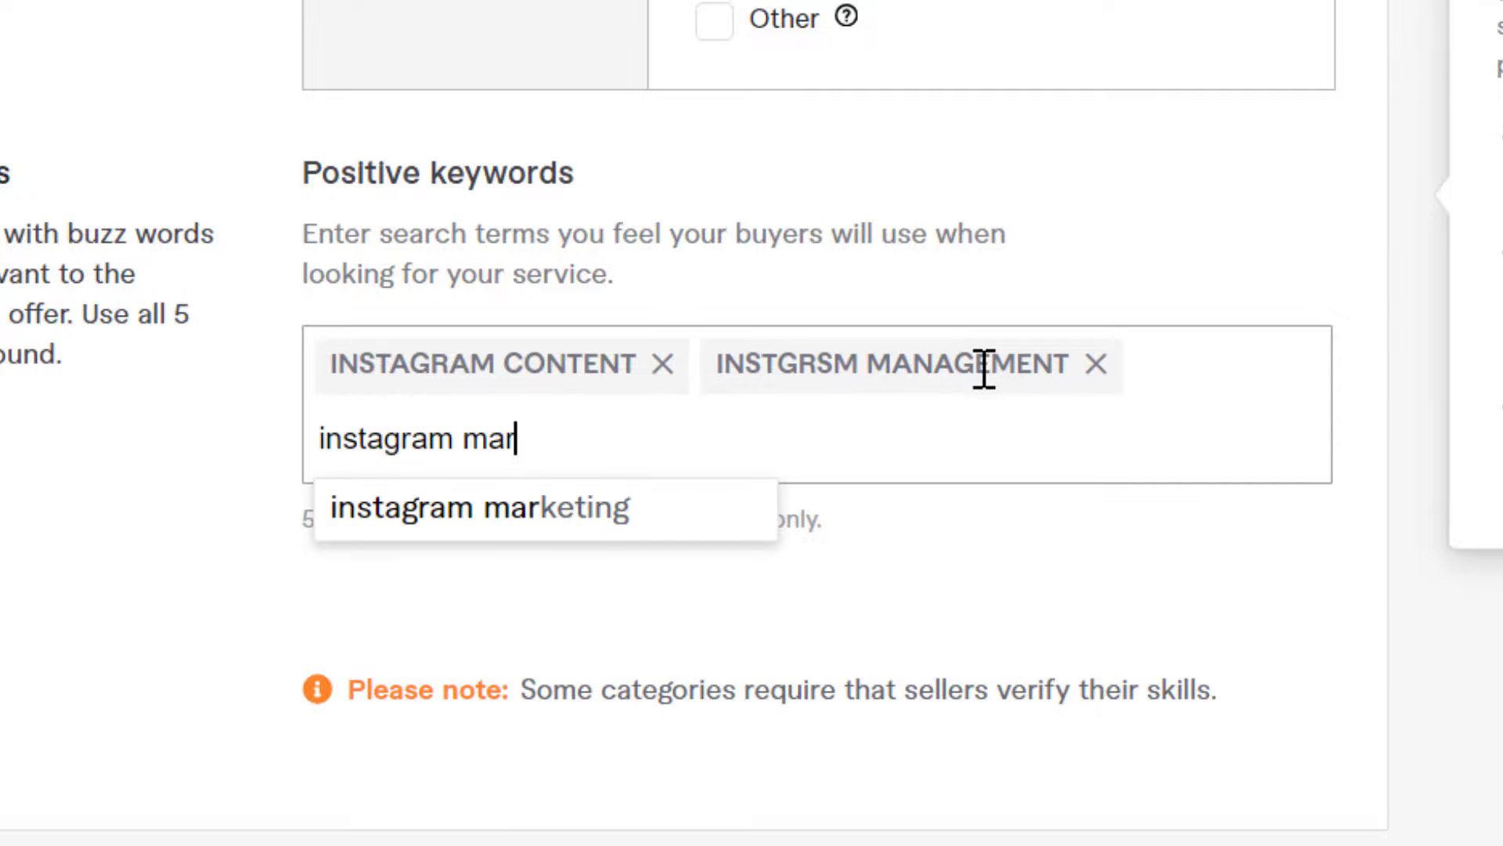
pyautogui.write('keting')
pyautogui.press('Return')
pyautogui.write('instagram')
pyautogui.press('Return')
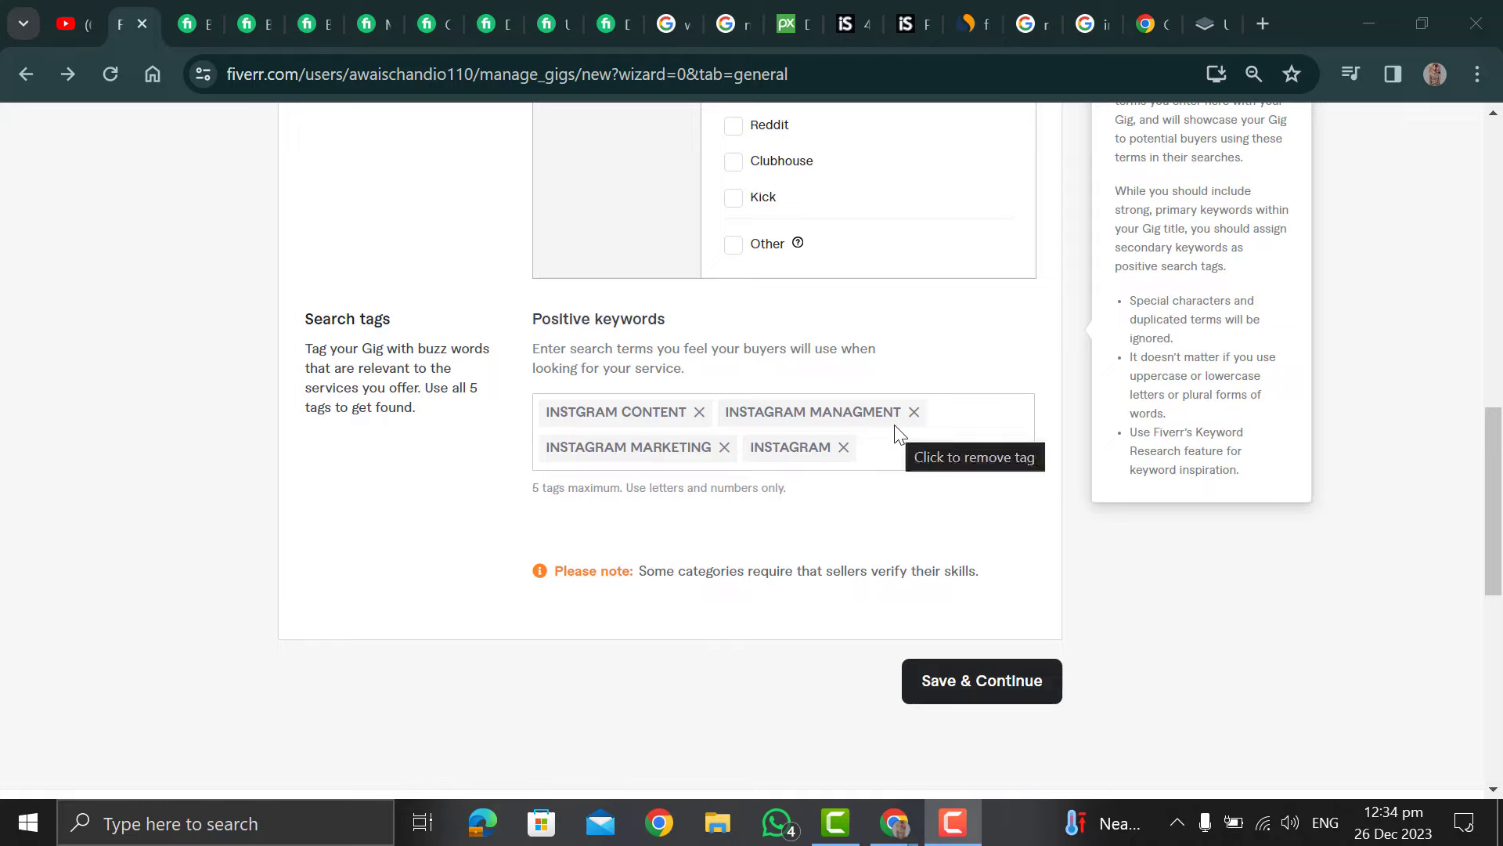
pyautogui.click(1005, 681)
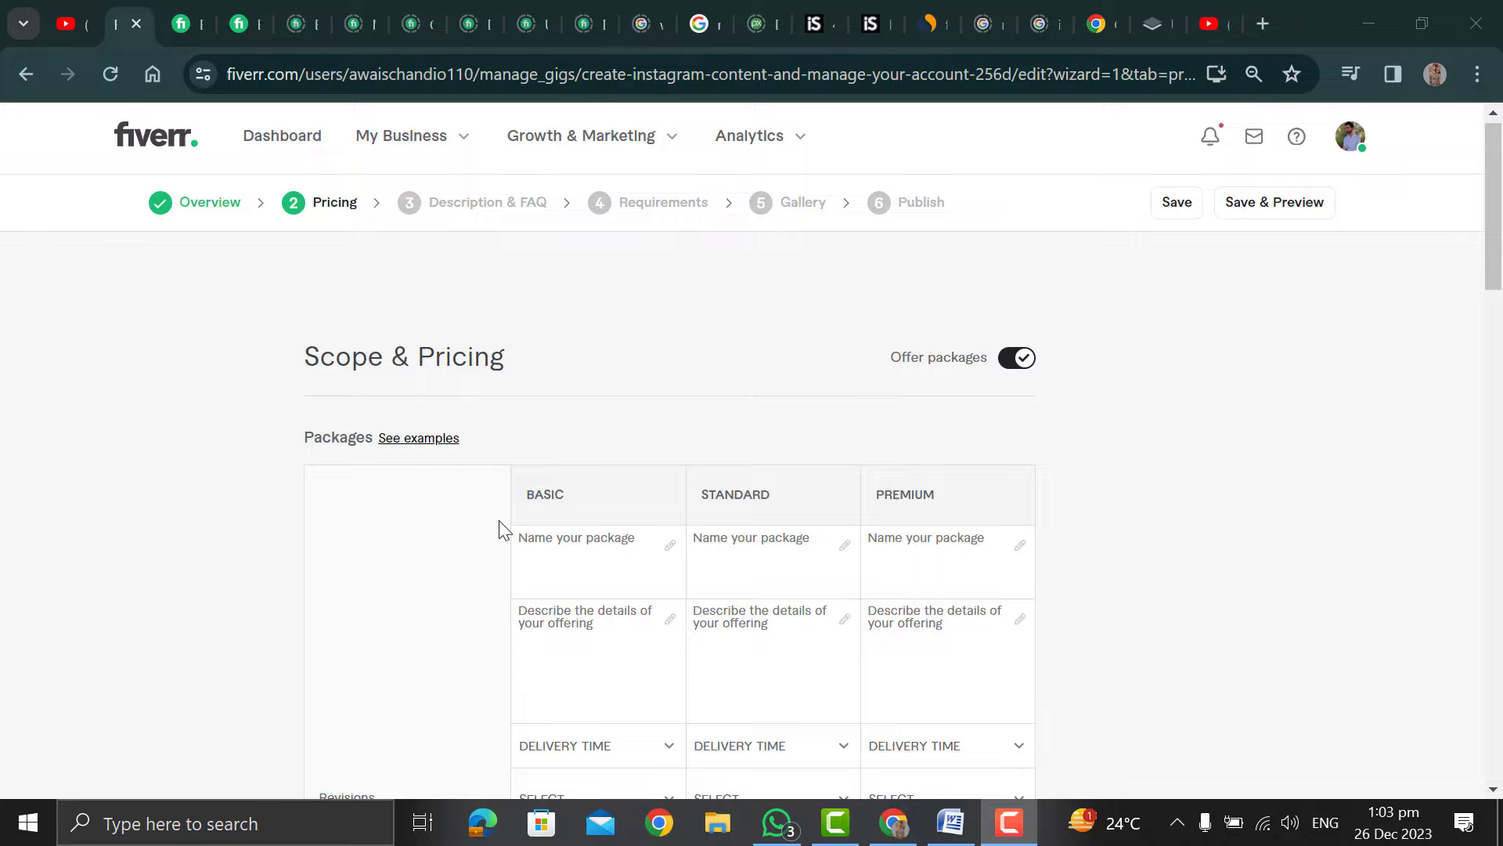
# Step: Try switching the package offer off and back on, and examine the packages' name, description and delivery time fields
pyautogui.click(1016, 357)
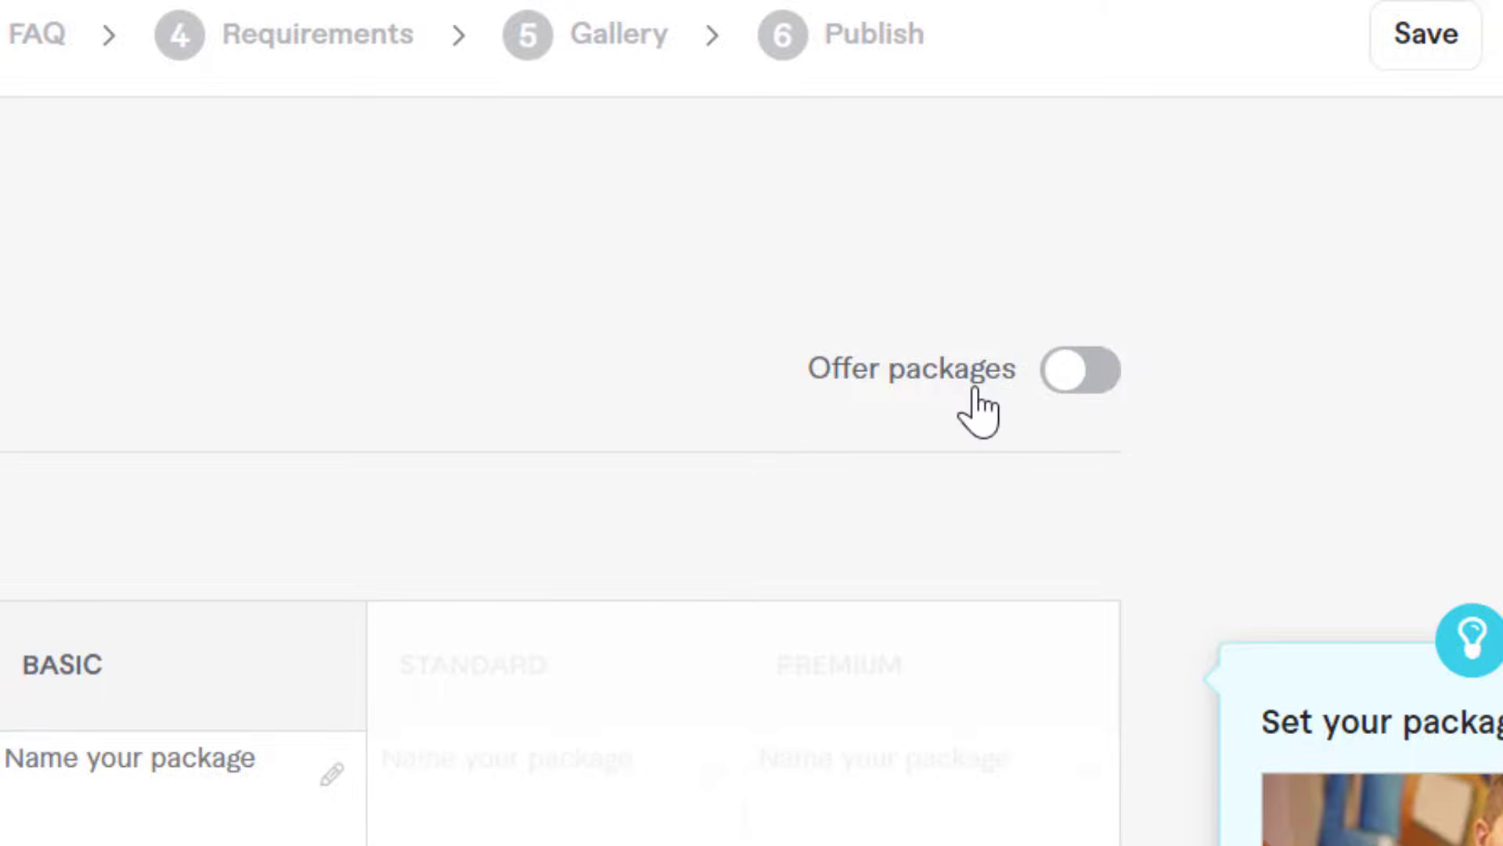
pyautogui.click(1075, 375)
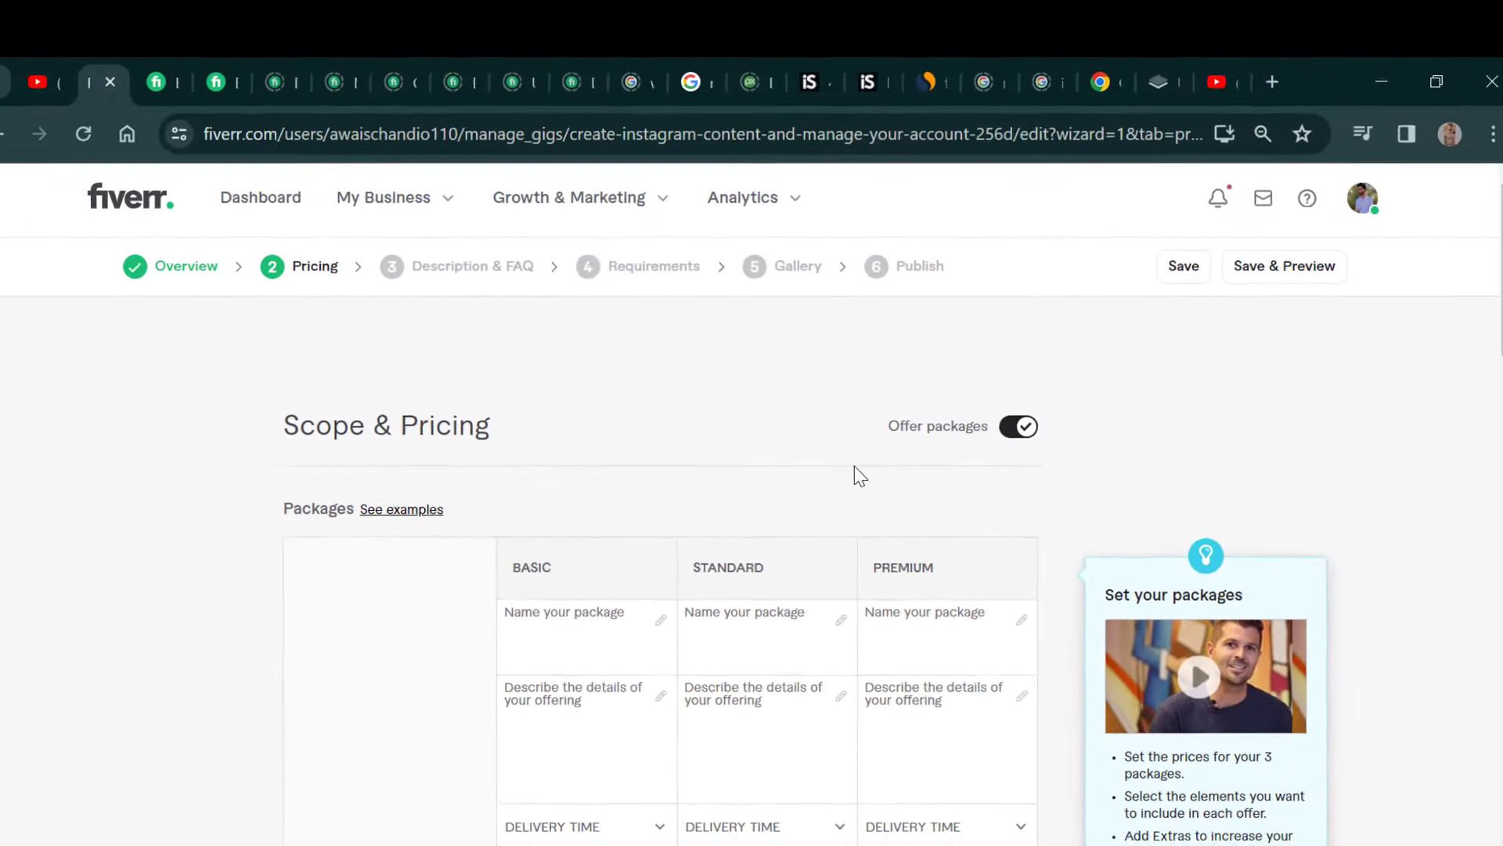
pyautogui.scroll(-3, 859, 467)
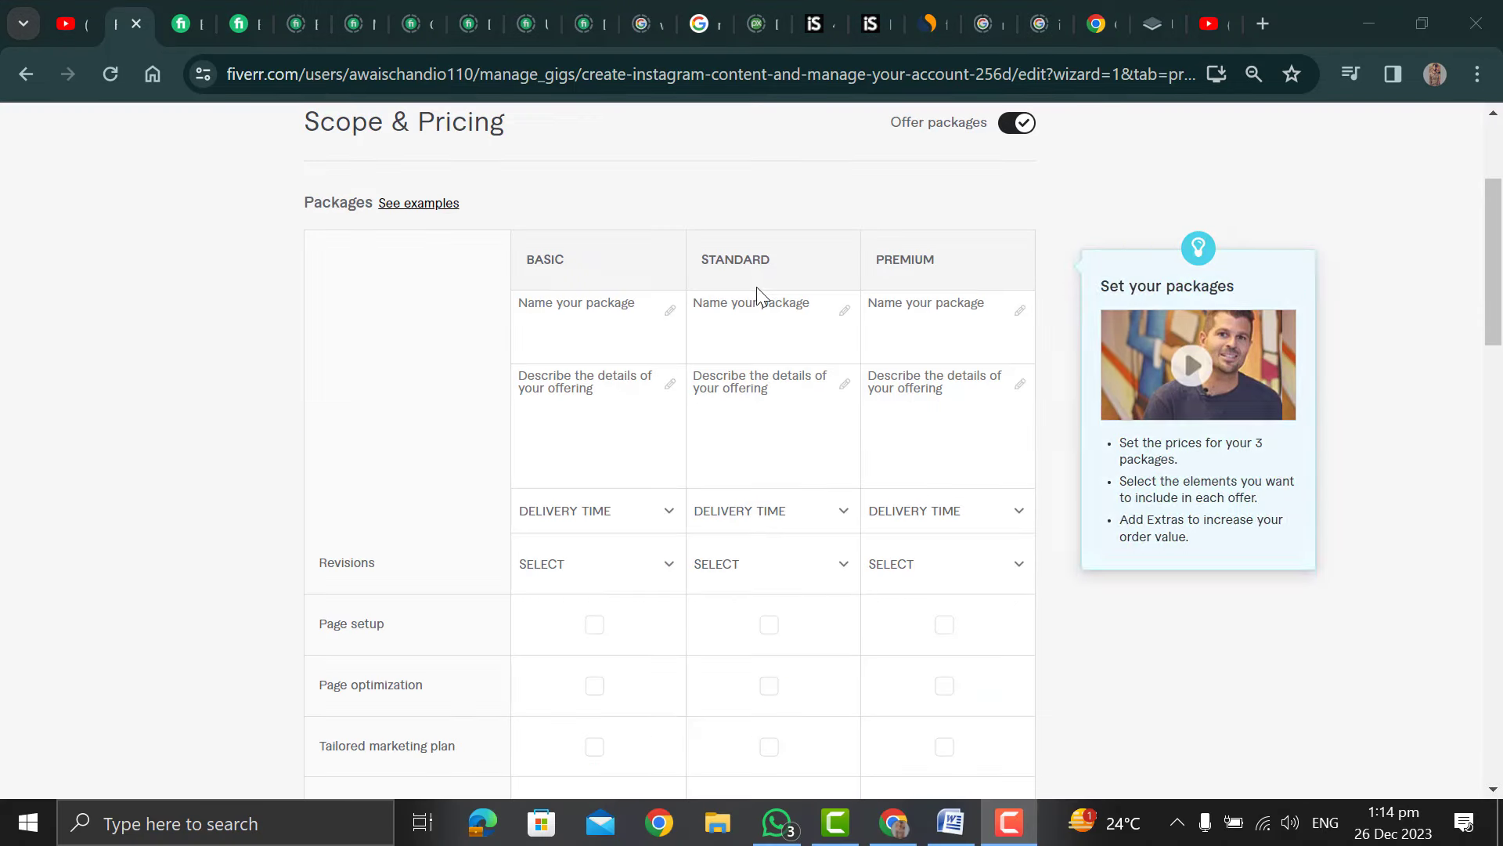
pyautogui.click(703, 343)
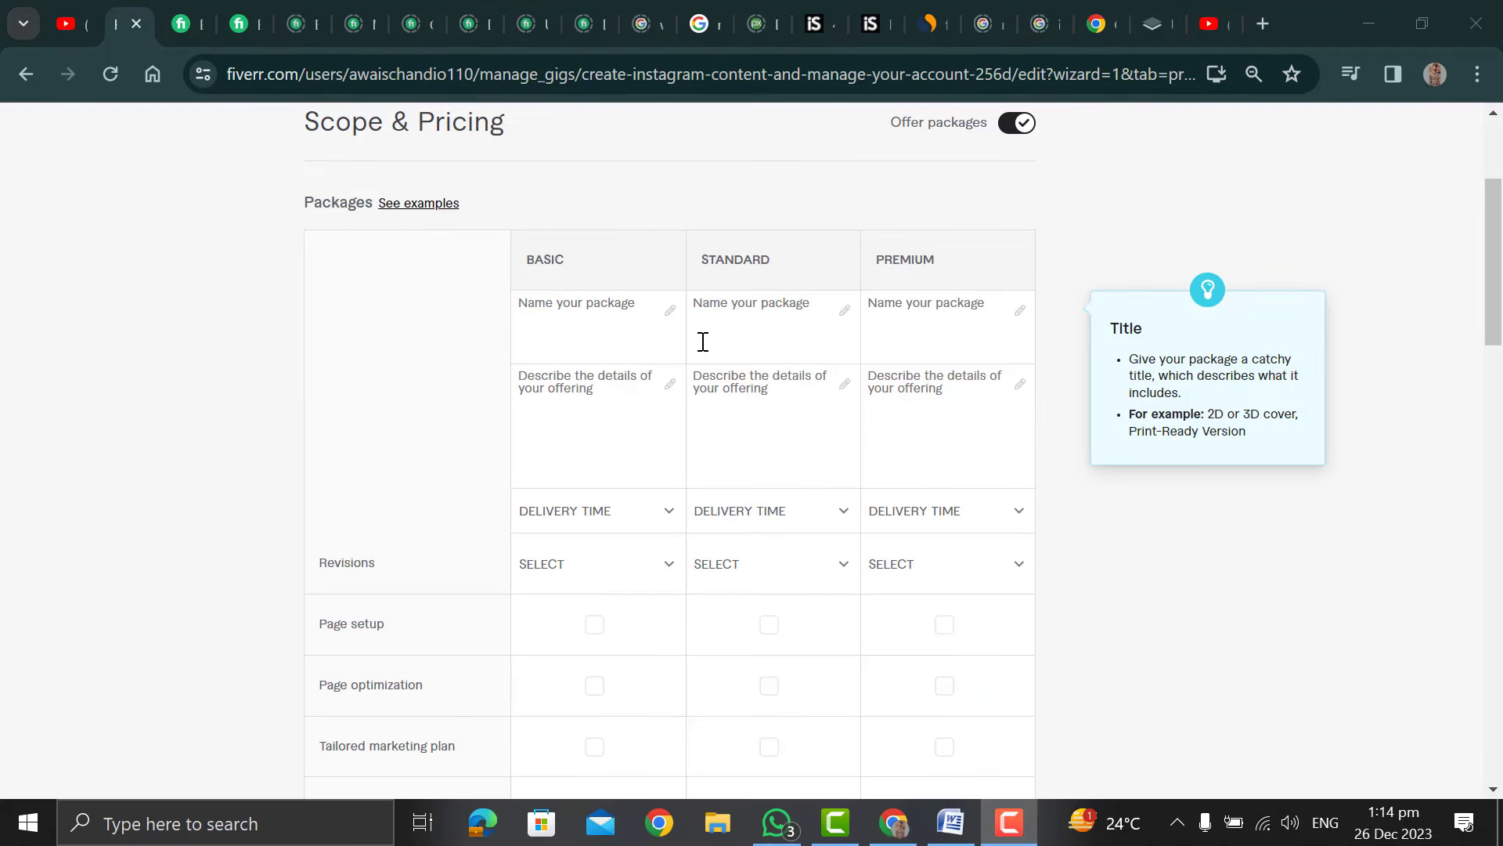
pyautogui.moveTo(641, 527)
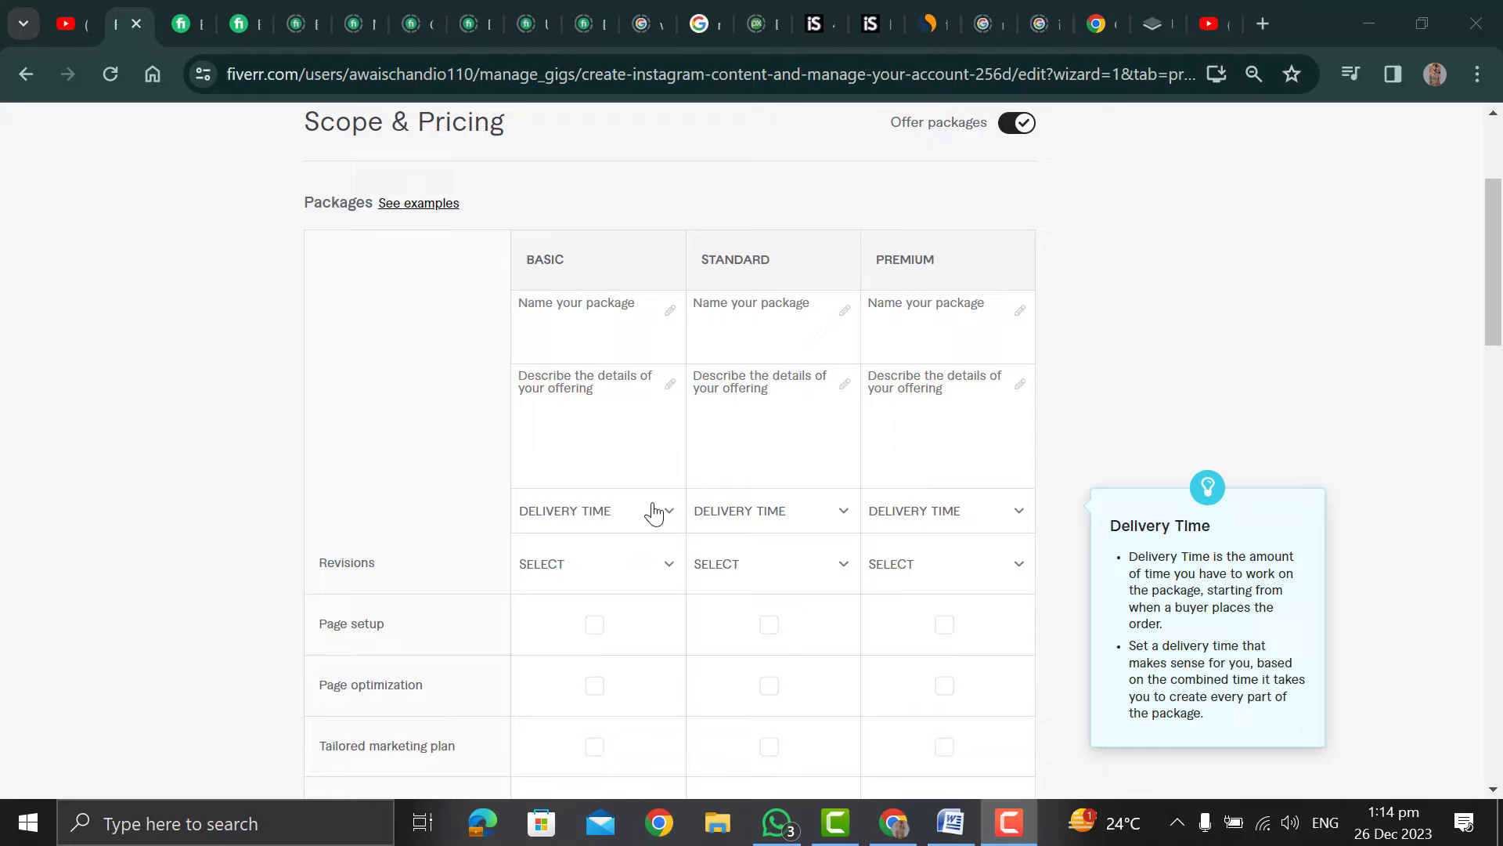
pyautogui.moveTo(692, 416)
pyautogui.moveTo(668, 339)
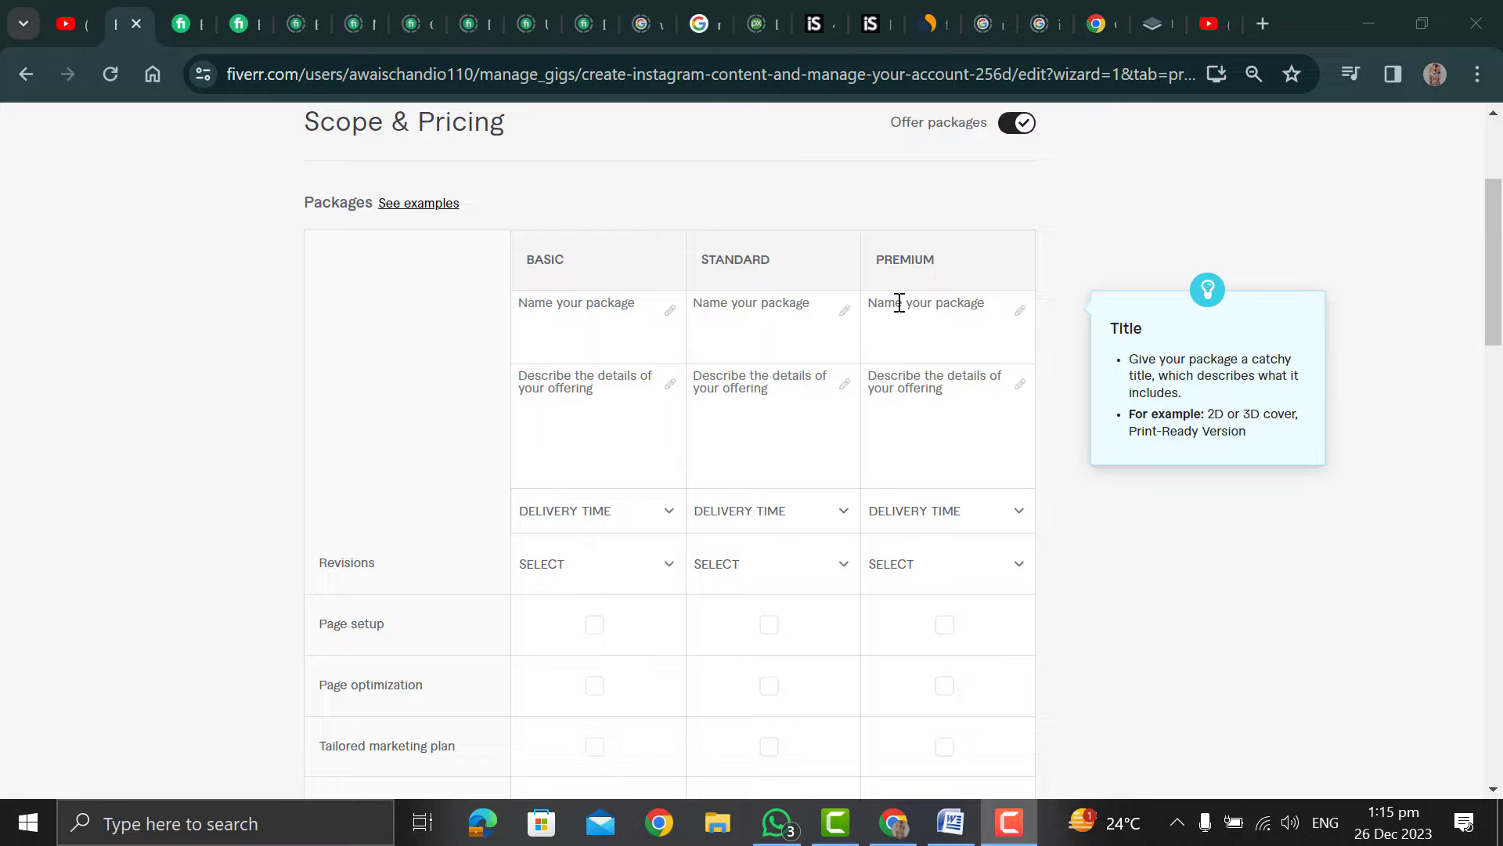
# Step: Name the Basic package "3 days instagram content"
pyautogui.click(563, 306)
pyautogui.write('3 days instagram ')
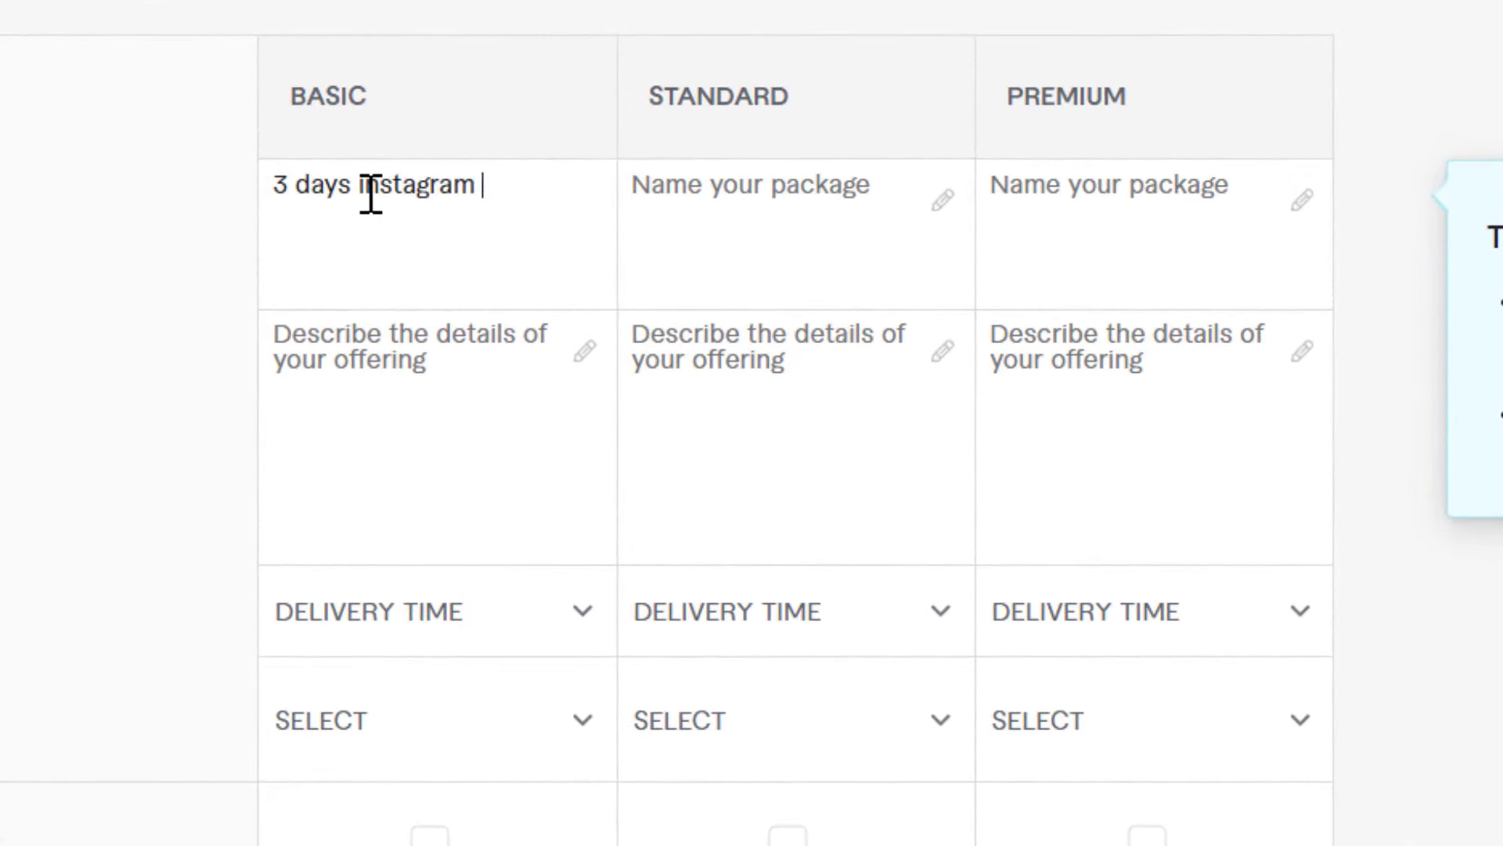
pyautogui.write('content')
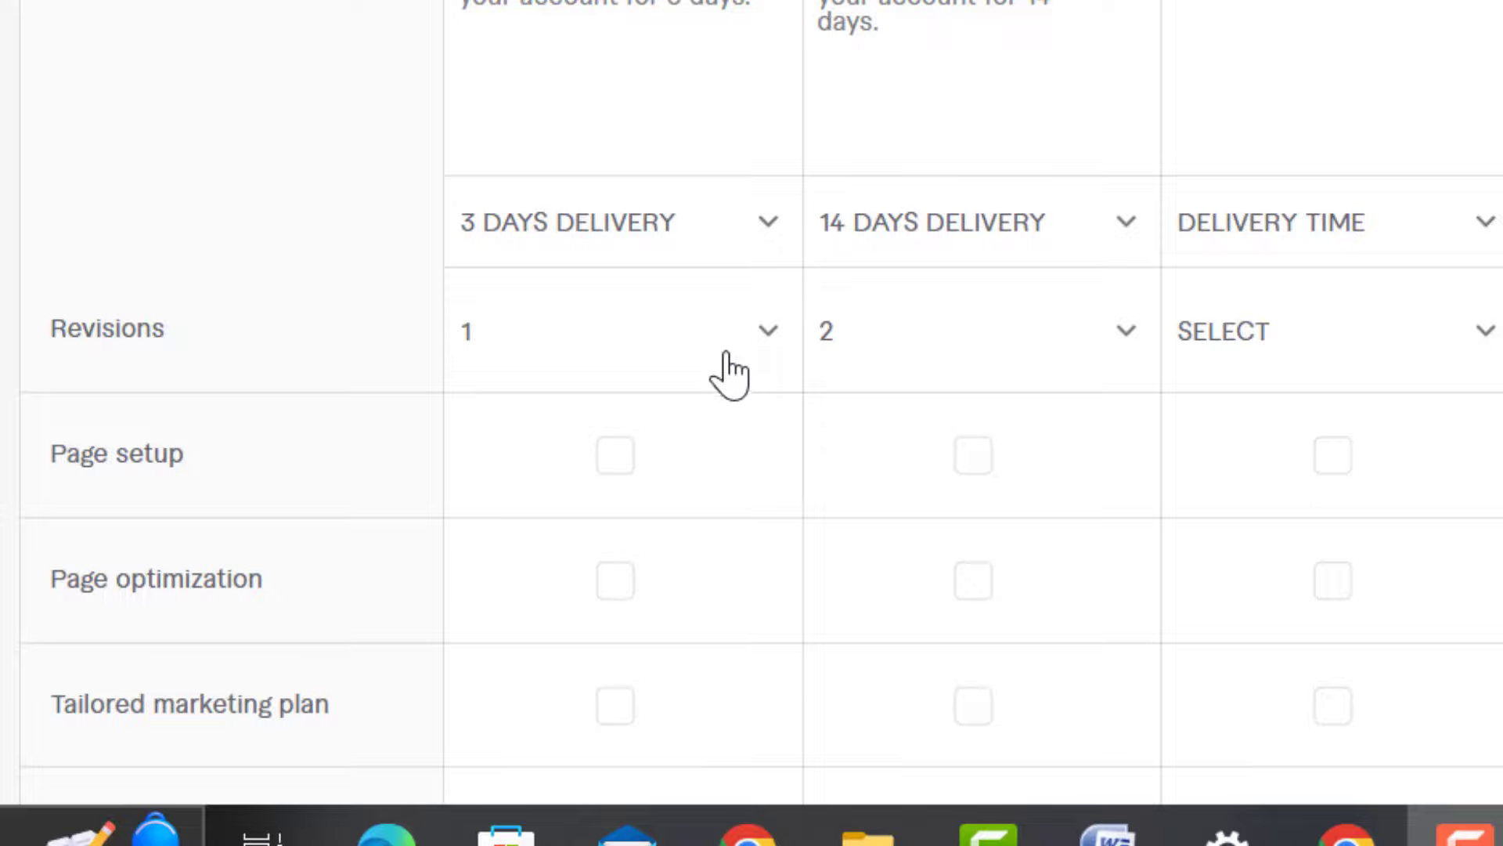
# Step: Review the Basic and Standard packages' descriptions, delivery times, revisions, social media posts, management durations and prices
pyautogui.scroll(-1, 727, 376)
pyautogui.scroll(-3, 728, 380)
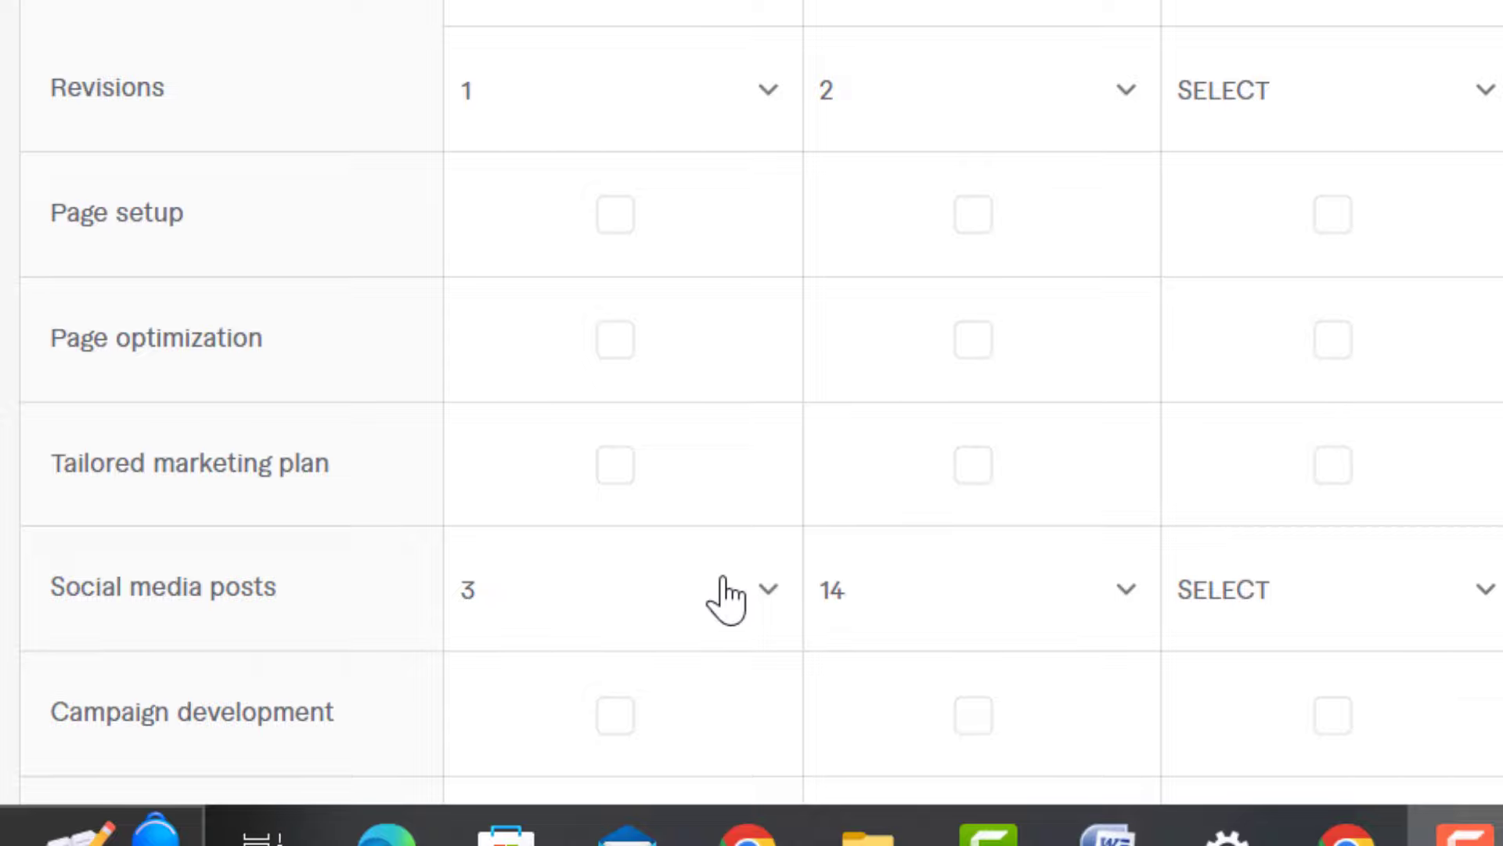
pyautogui.scroll(-3, 725, 597)
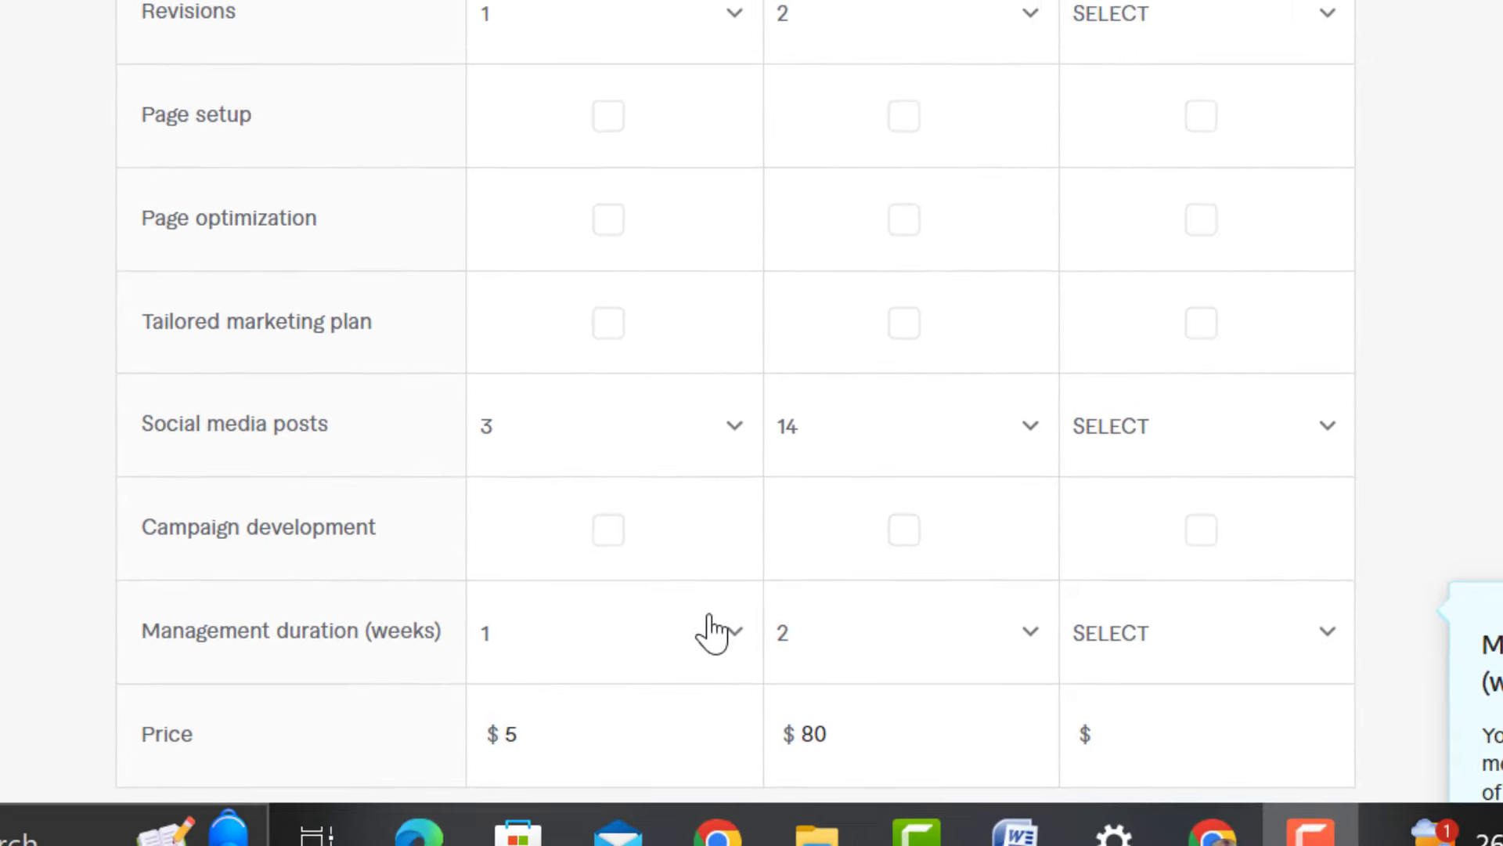
pyautogui.moveTo(742, 599)
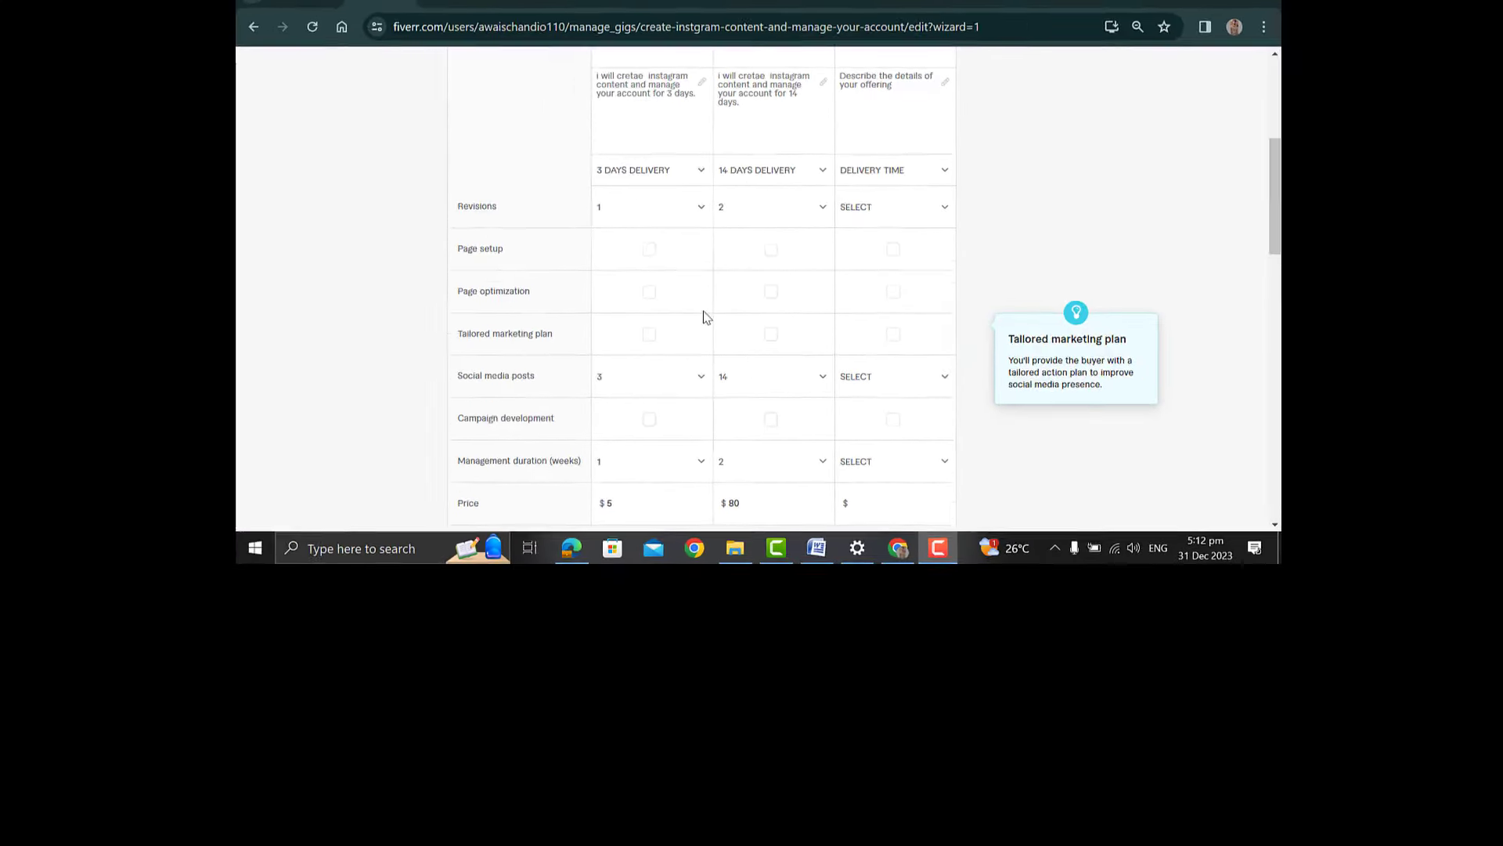
pyautogui.scroll(2, 666, 506)
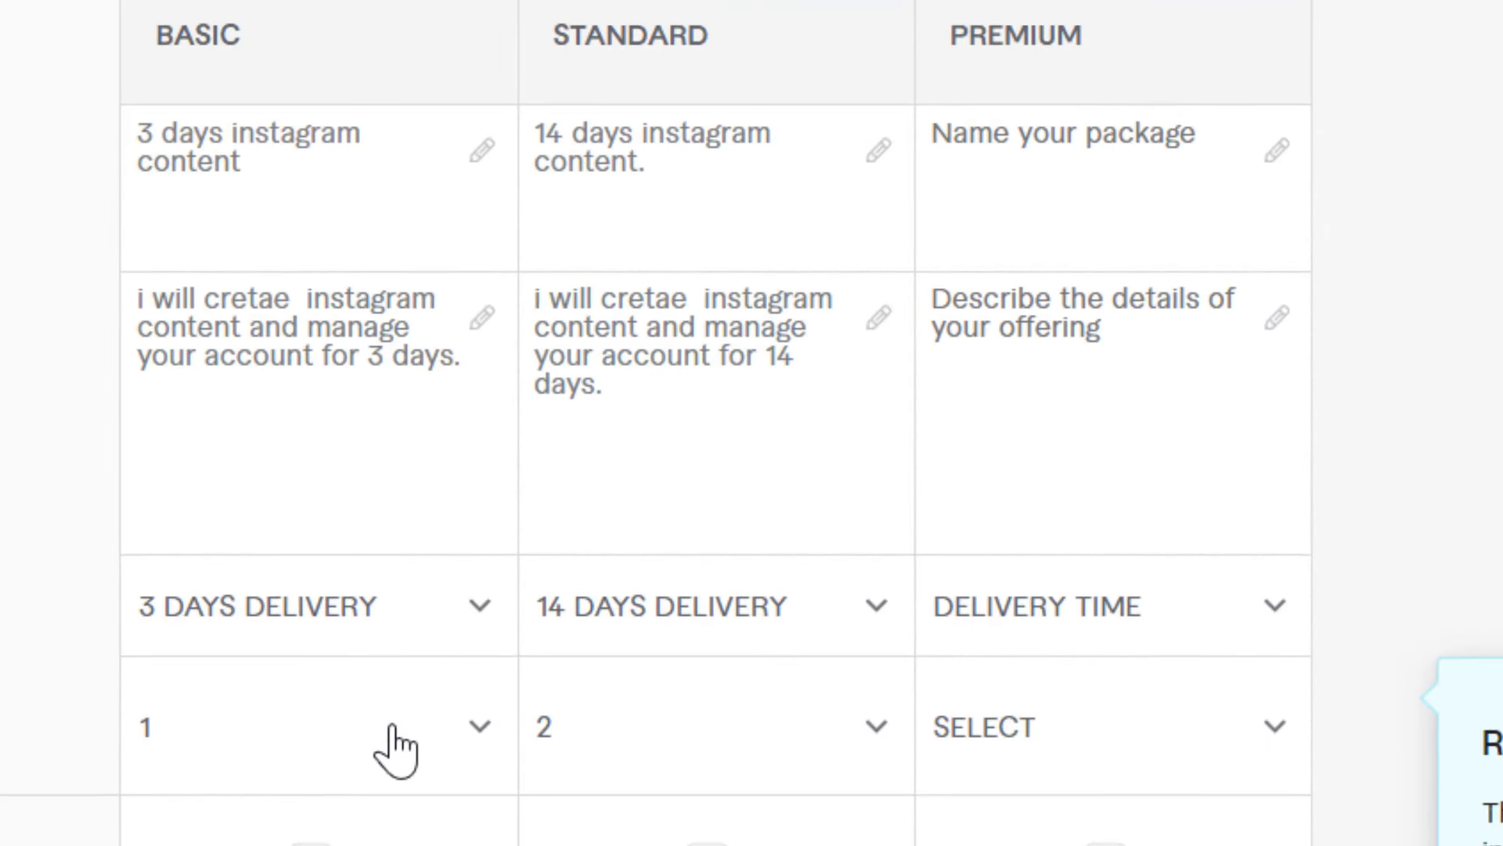
pyautogui.scroll(-3, 410, 792)
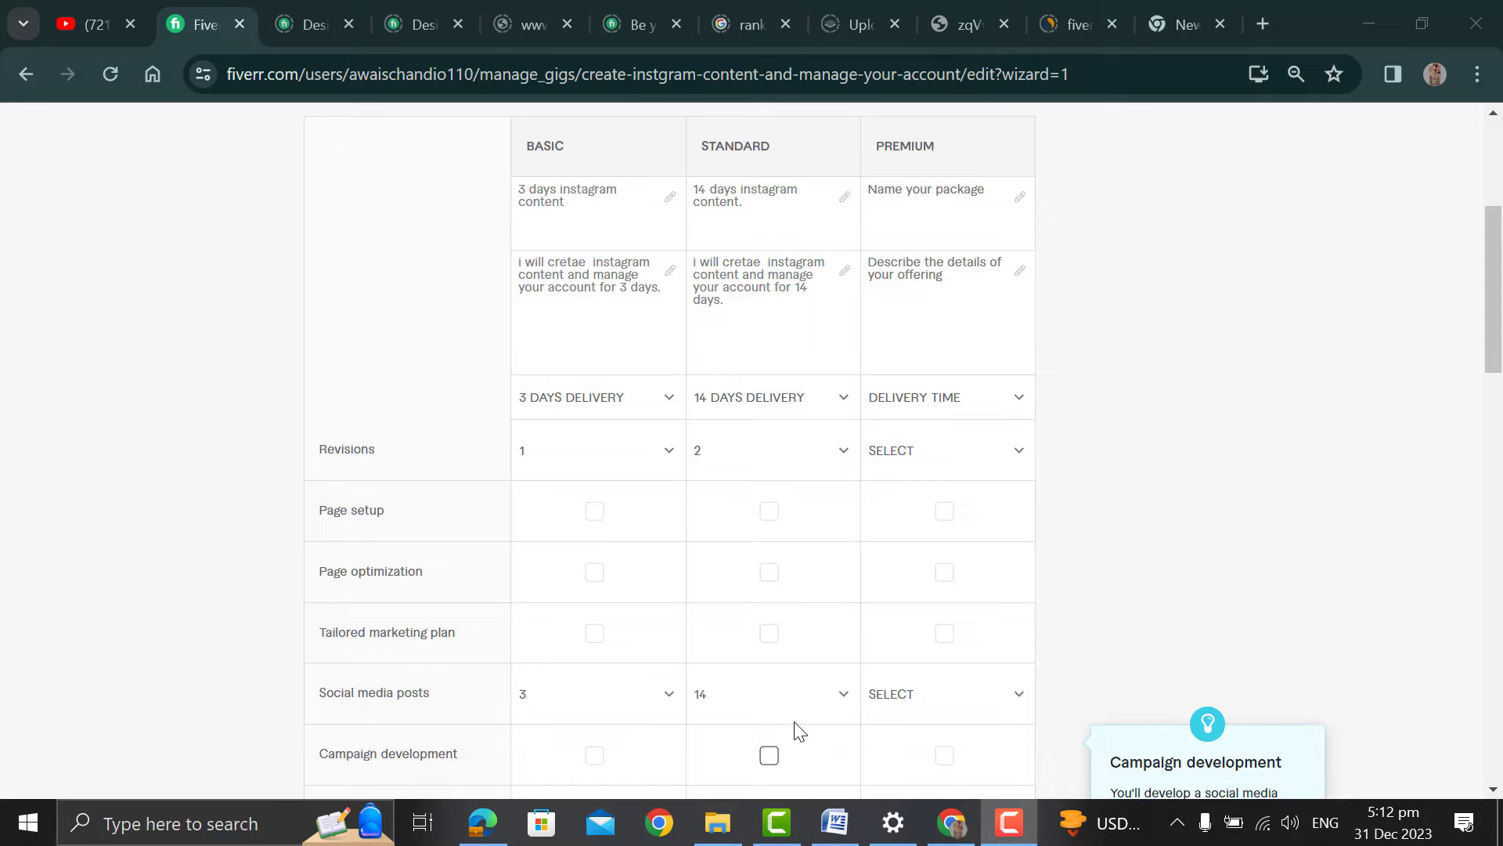
pyautogui.scroll(-1, 802, 702)
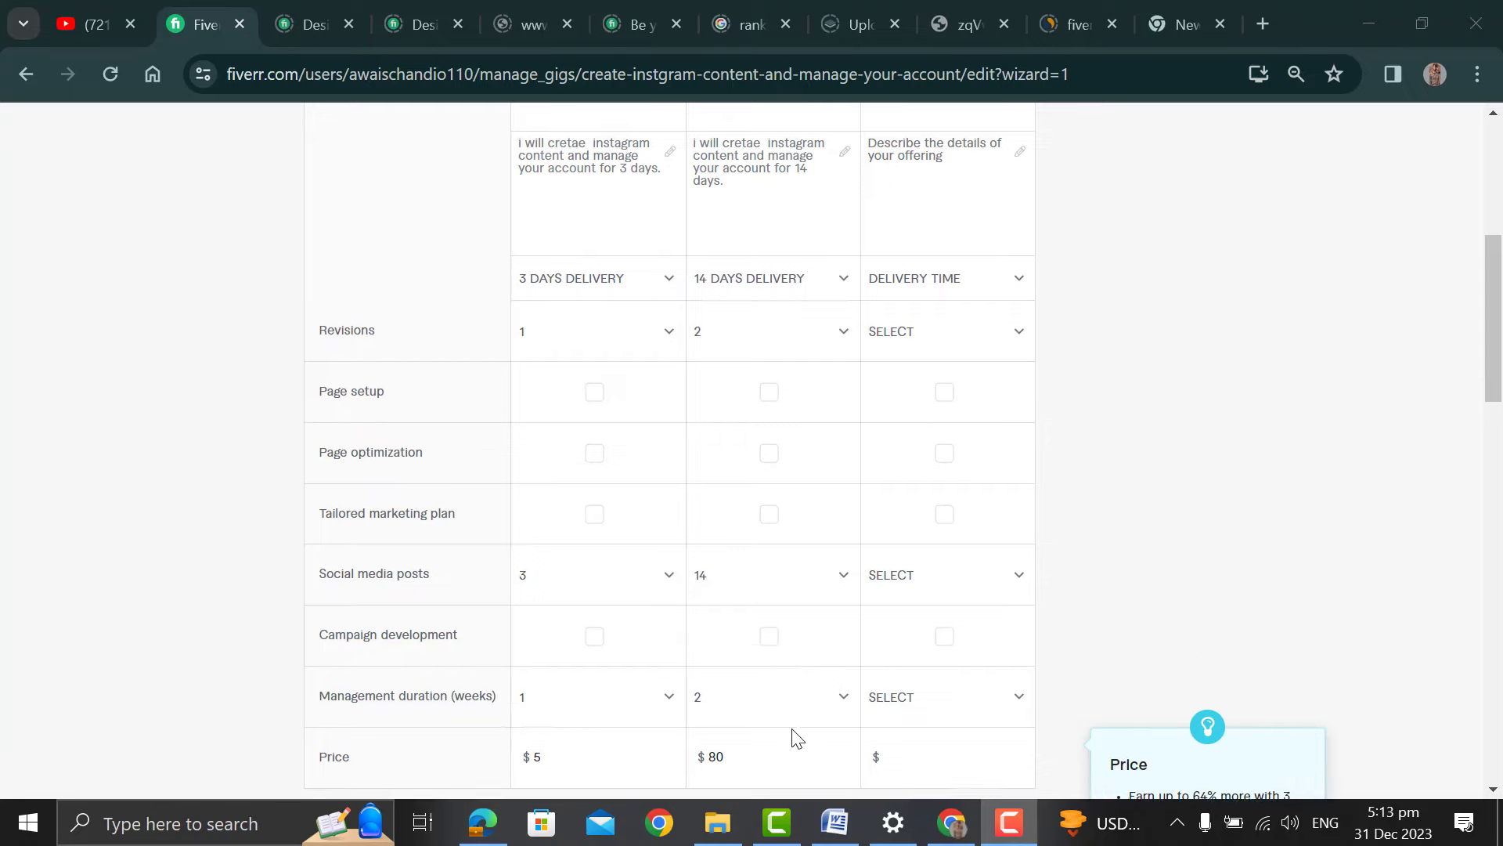
# Step: Include Page setup in the Standard package
pyautogui.scroll(-1, 792, 738)
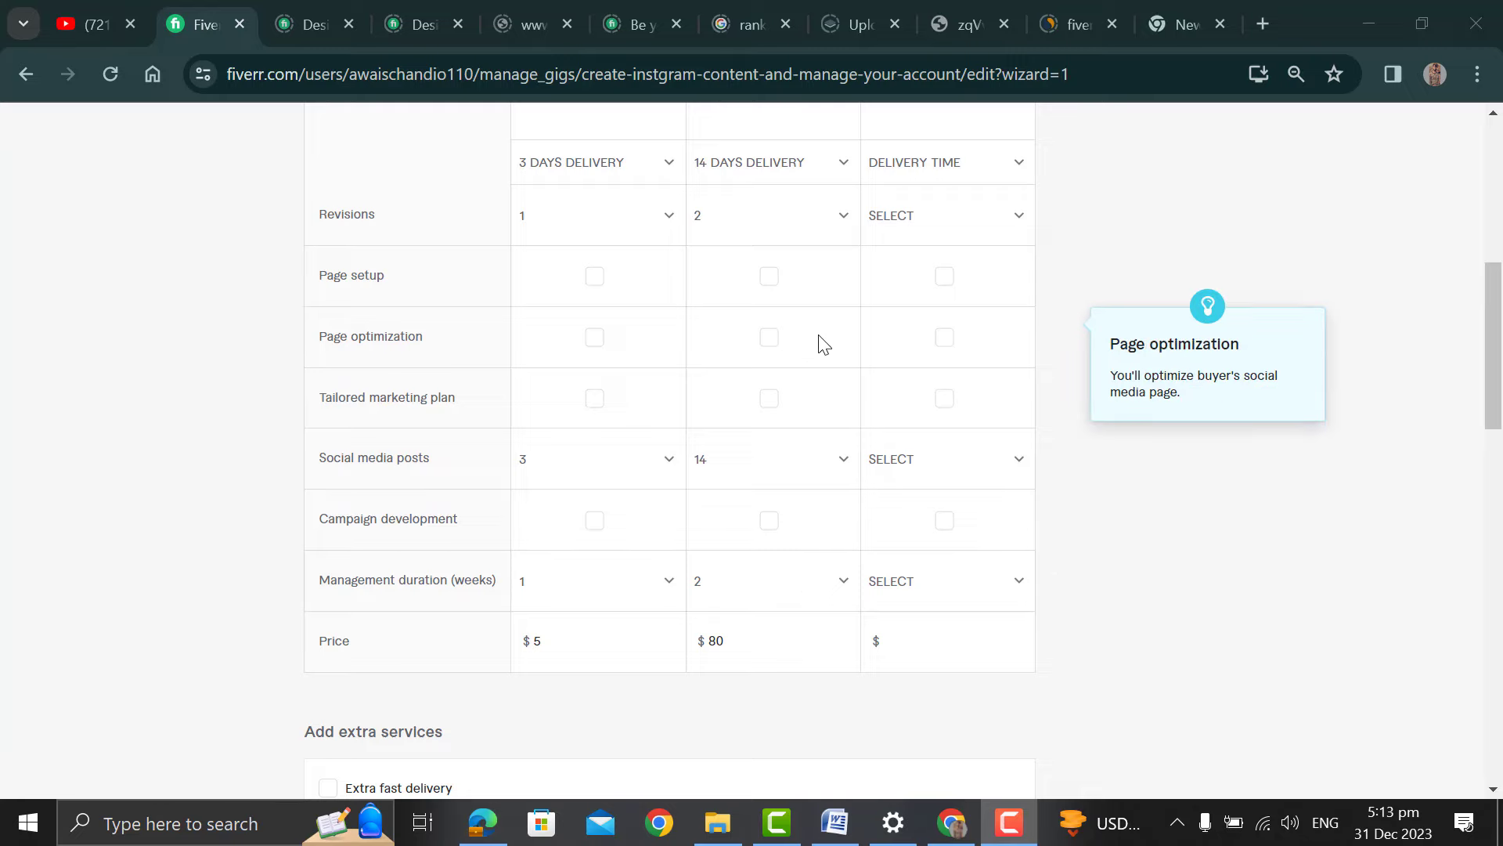
pyautogui.click(771, 282)
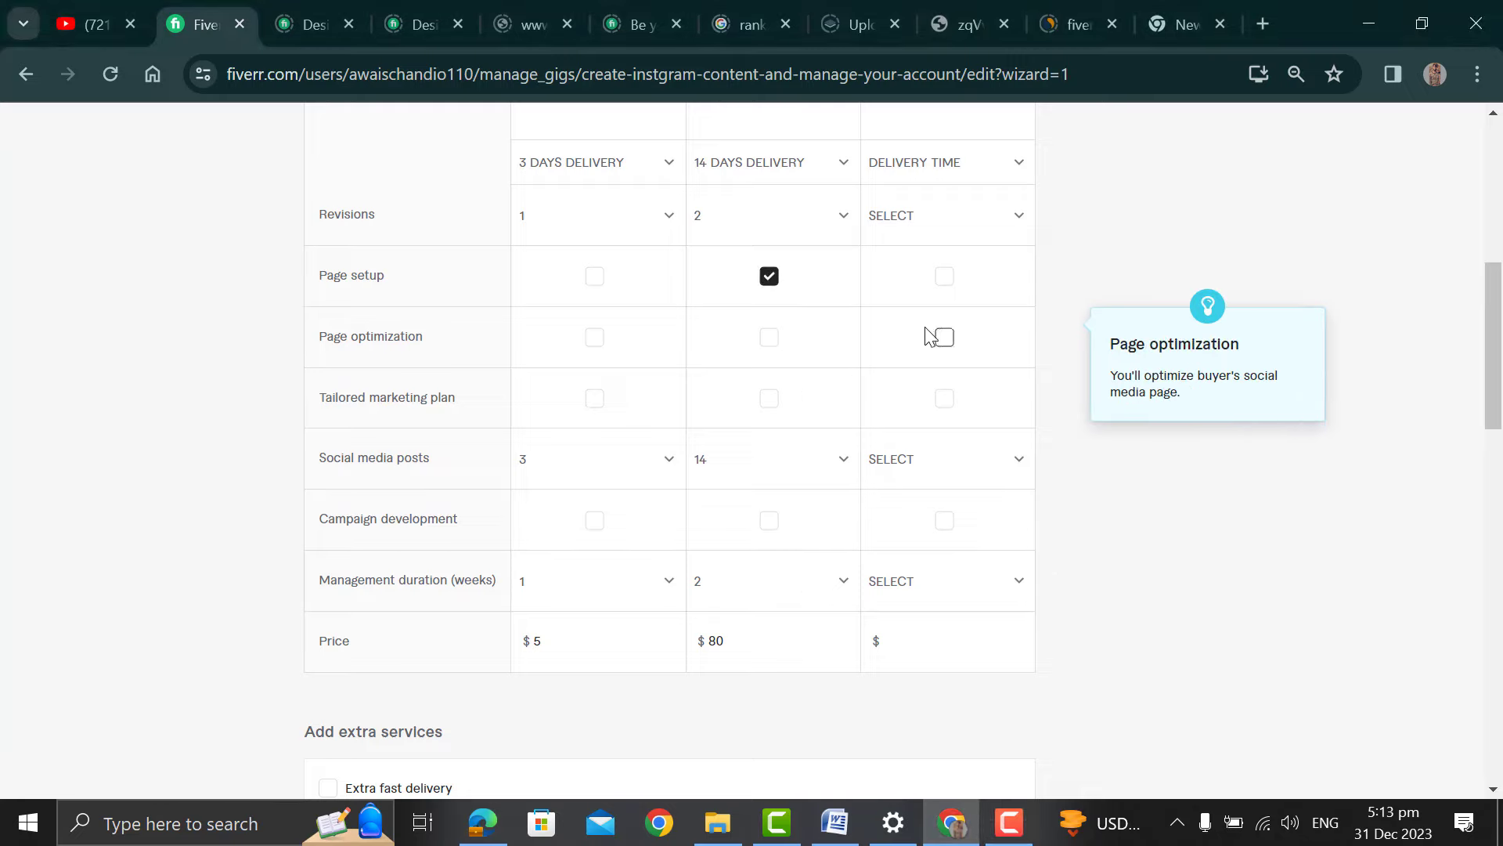
pyautogui.scroll(3, 949, 321)
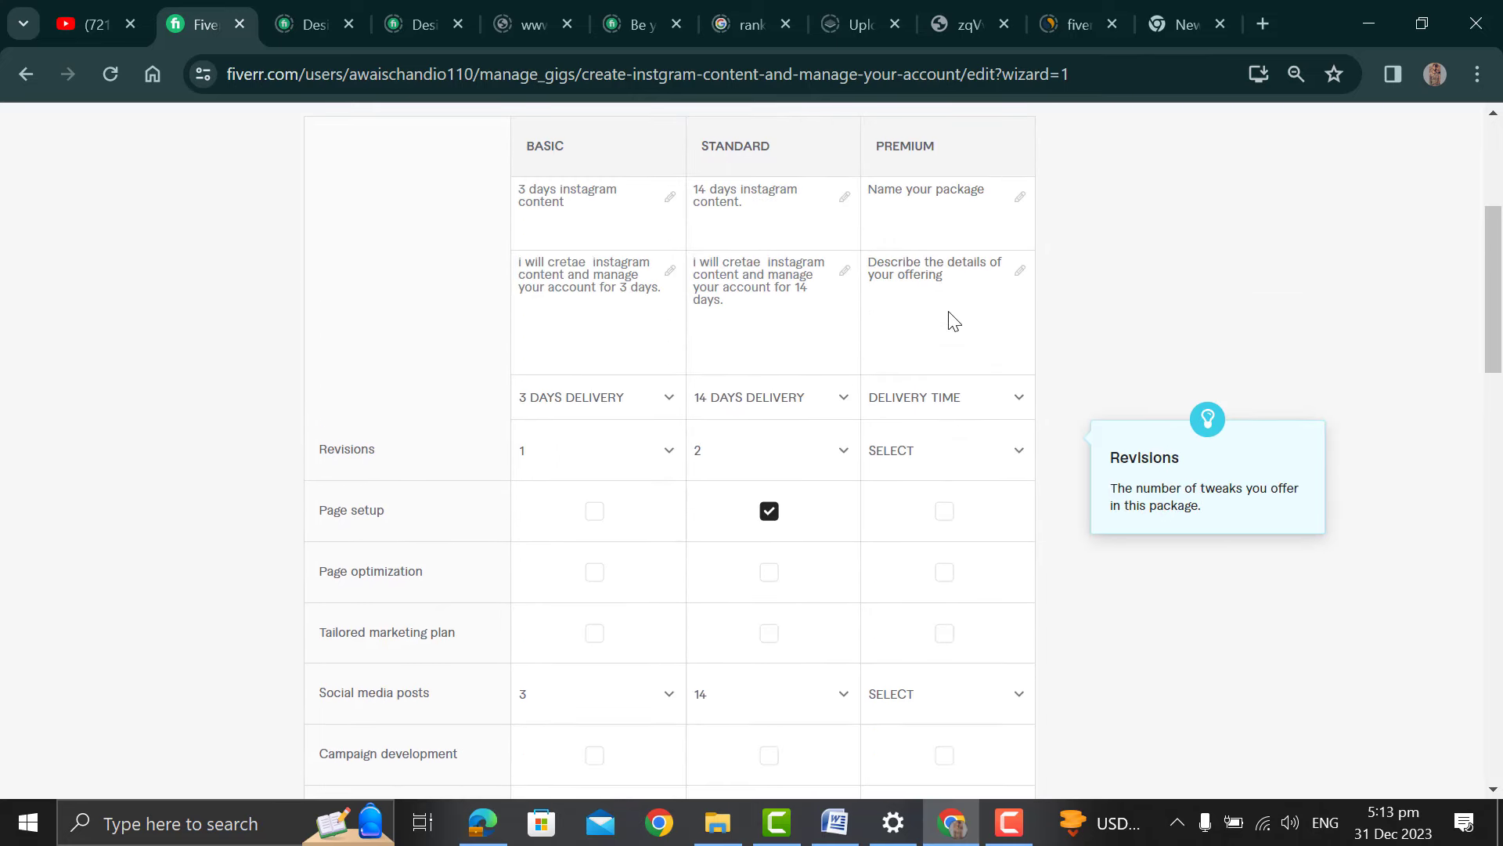